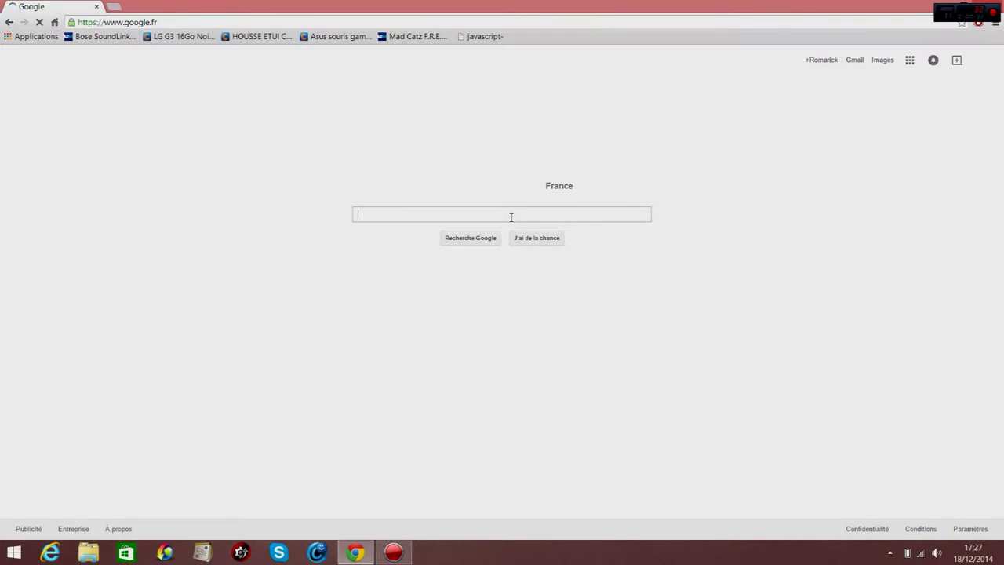
Search Google for Pangenesis and open the official pangenesisgame.com site from the results.
text(angene)
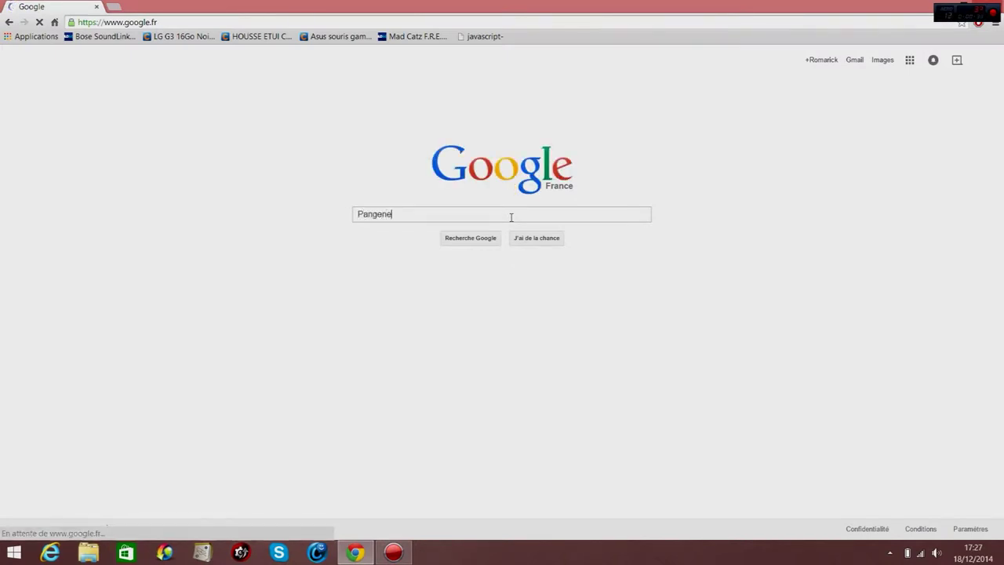
text(sis)
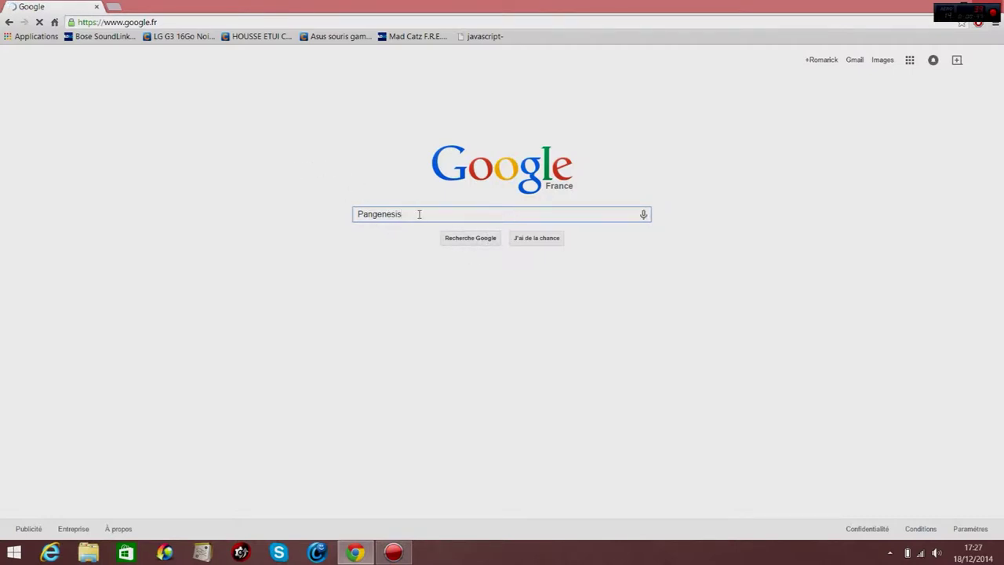
key(Return)
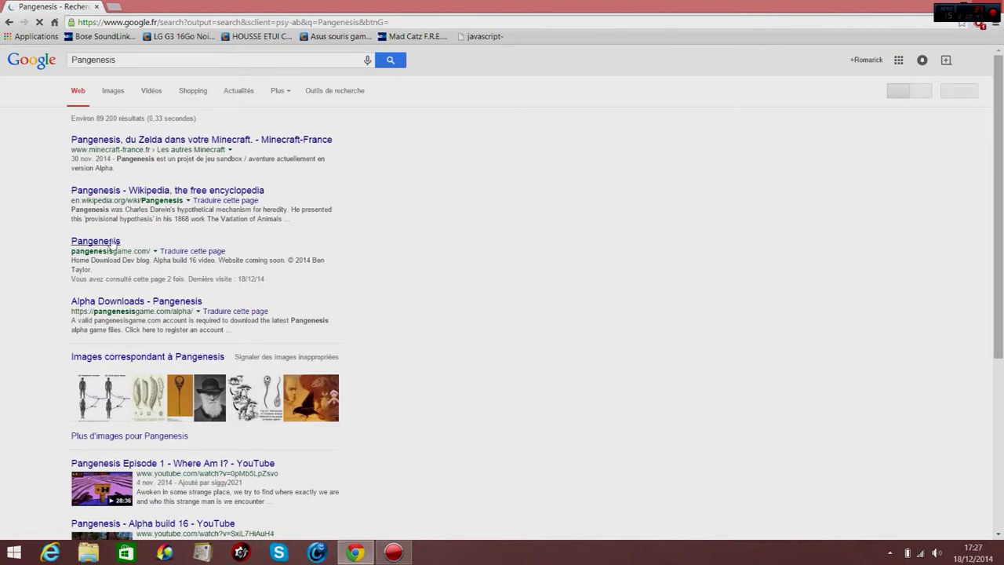
click(97, 243)
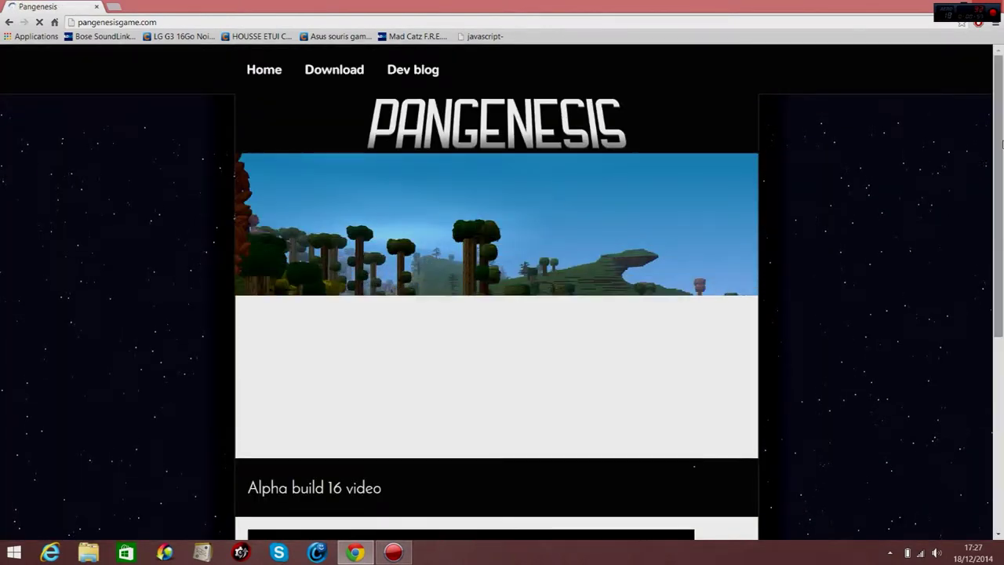
Download the Pangenesis Dedicated Server files from the site's alpha download page, then return to that page.
mouse_move(998, 146)
mouse_down()
mouse_move(998, 172)
mouse_move(999, 146)
mouse_up()
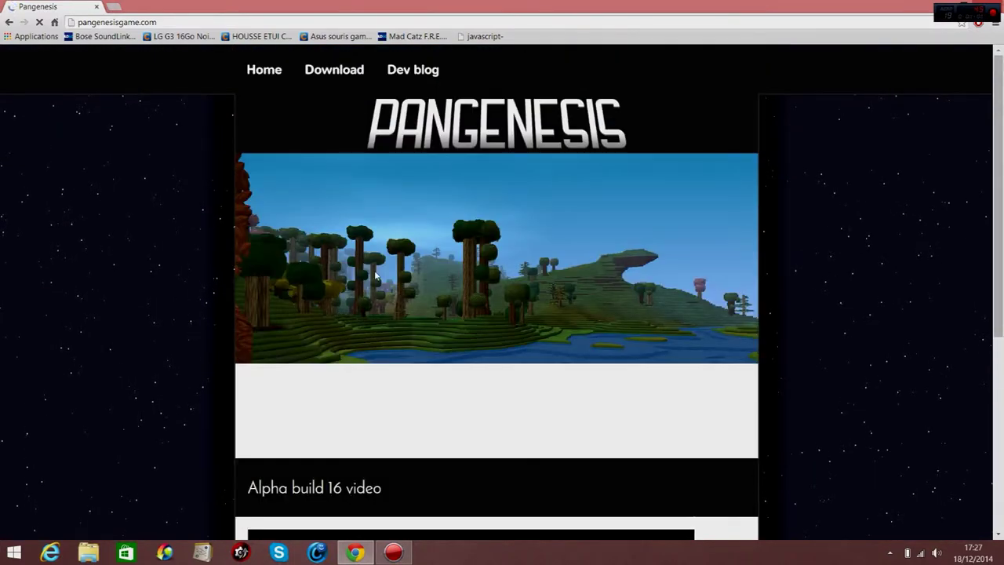
scroll(657, 234, down, 4)
scroll(579, 250, up, 4)
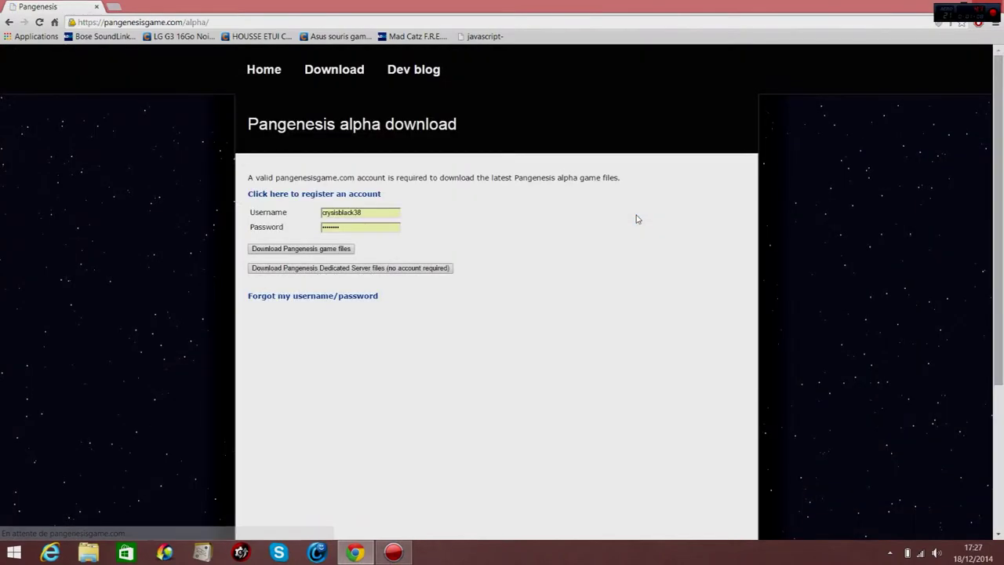
click(371, 269)
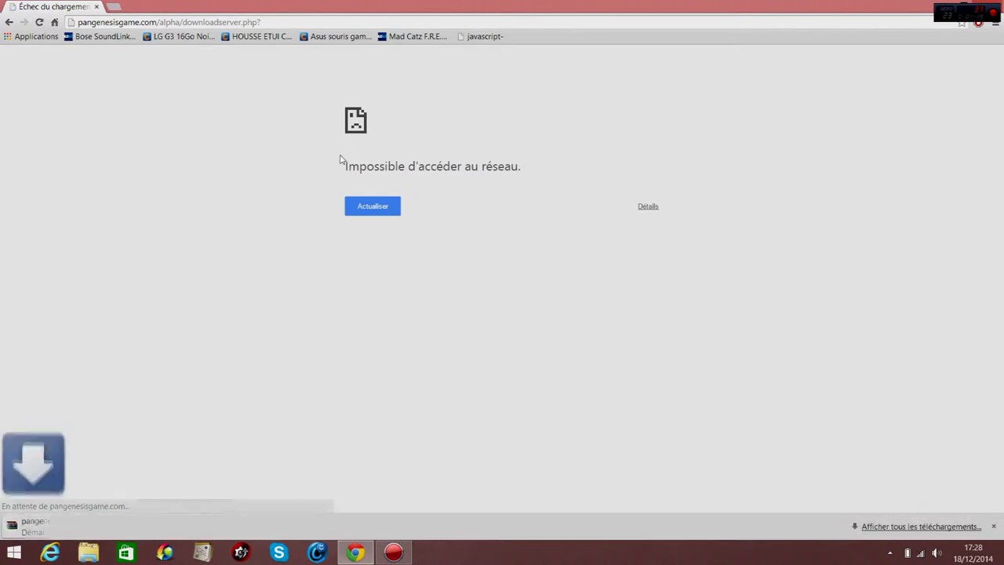
click(8, 22)
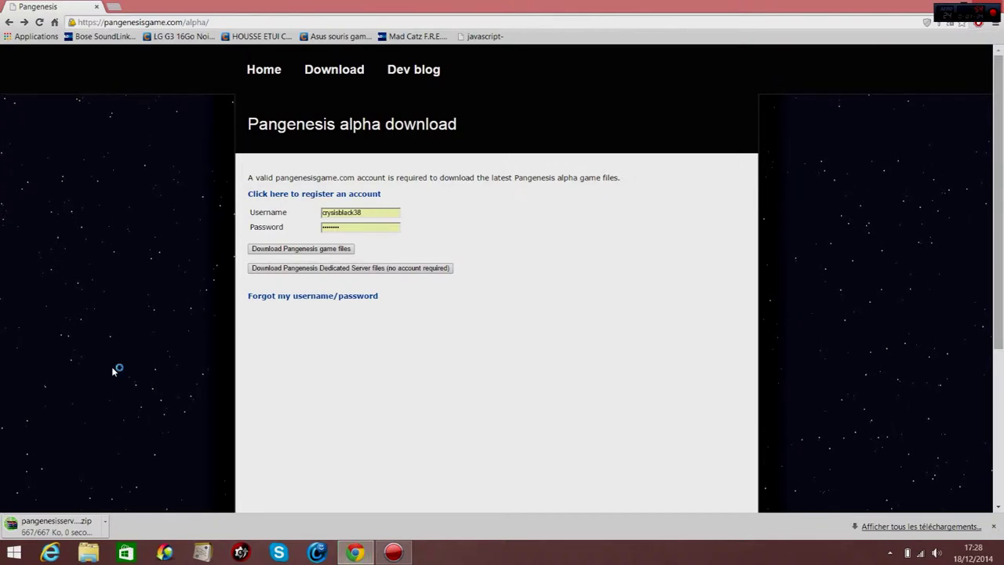
Inspect the downloaded pangenesisserver (1).zip archive in WinRAR, then close it and return to the desktop.
click(55, 526)
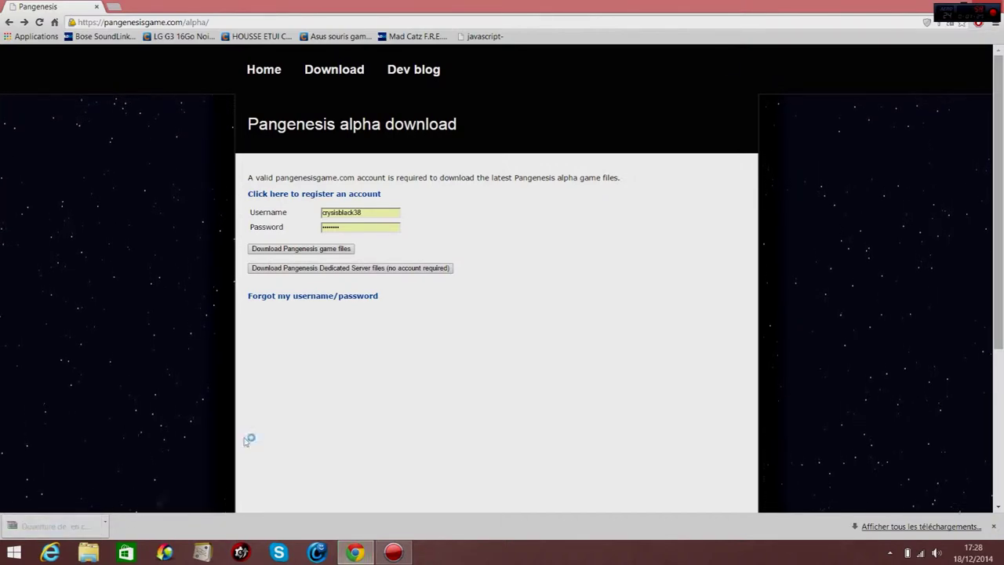
click(943, 6)
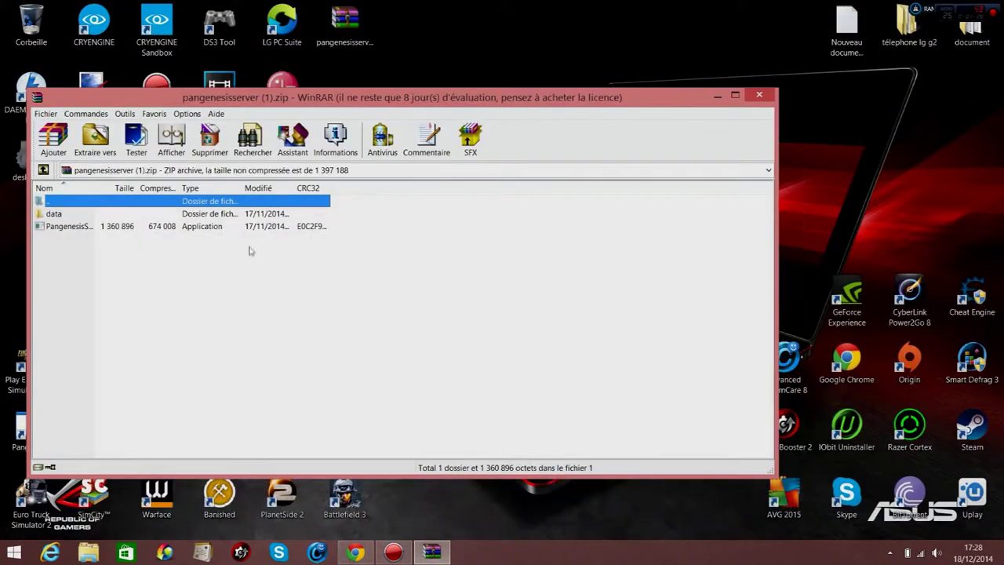
double_click(165, 202)
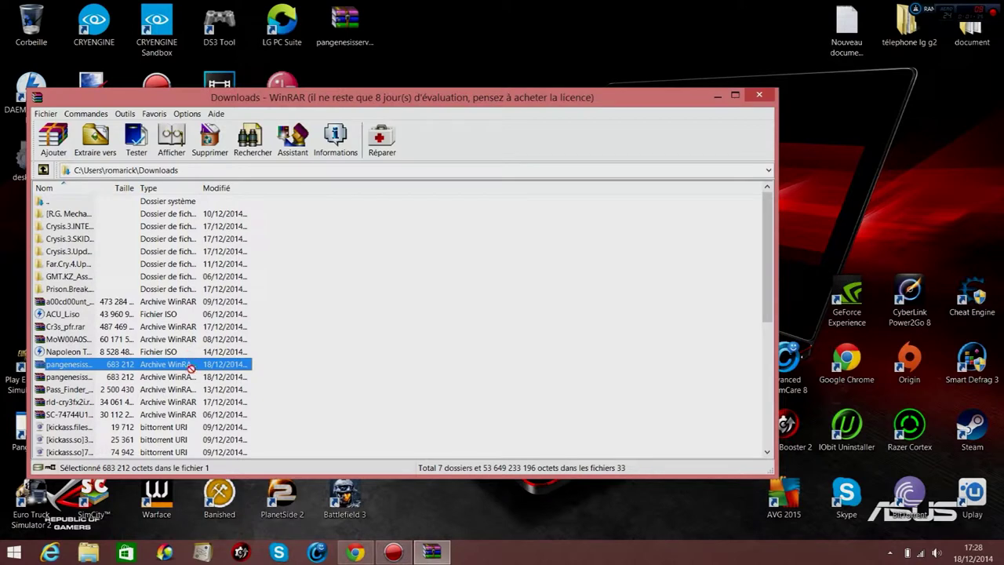
click(759, 95)
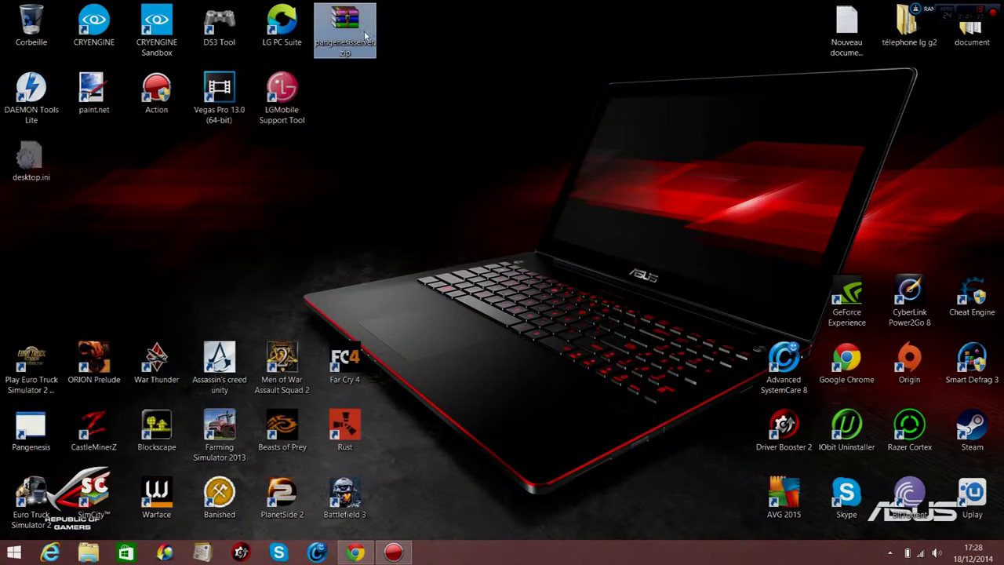
Extract the pangenesisserver archive on the desktop into its own folder and open that folder.
right_click(365, 35)
click(461, 74)
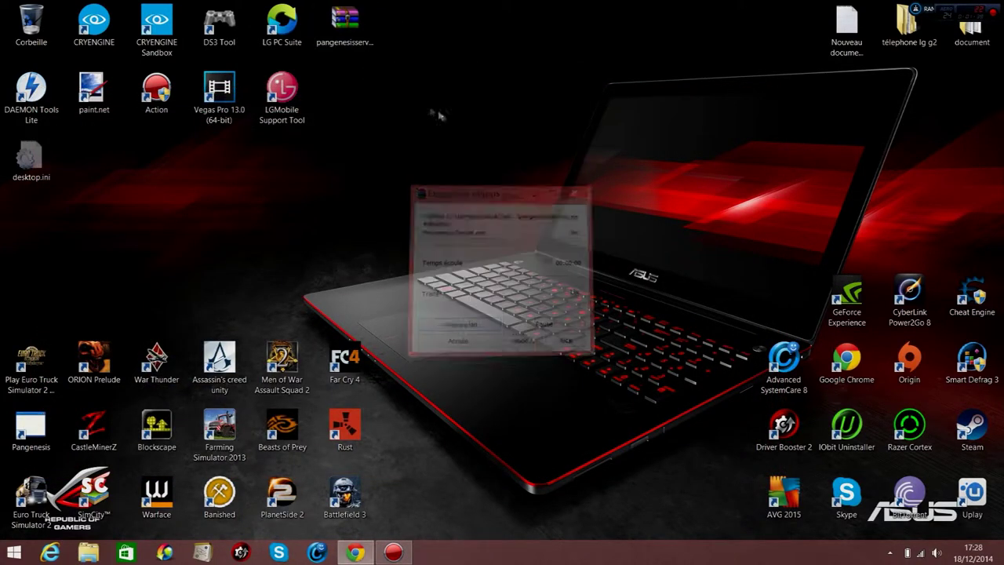
drag(26, 235, 344, 96)
double_click(344, 96)
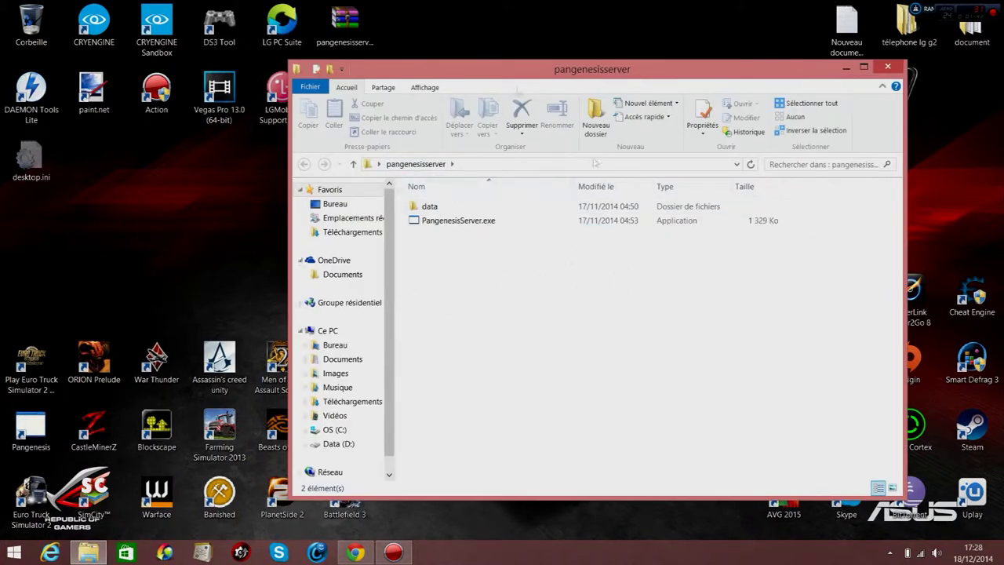
drag(527, 82, 612, 92)
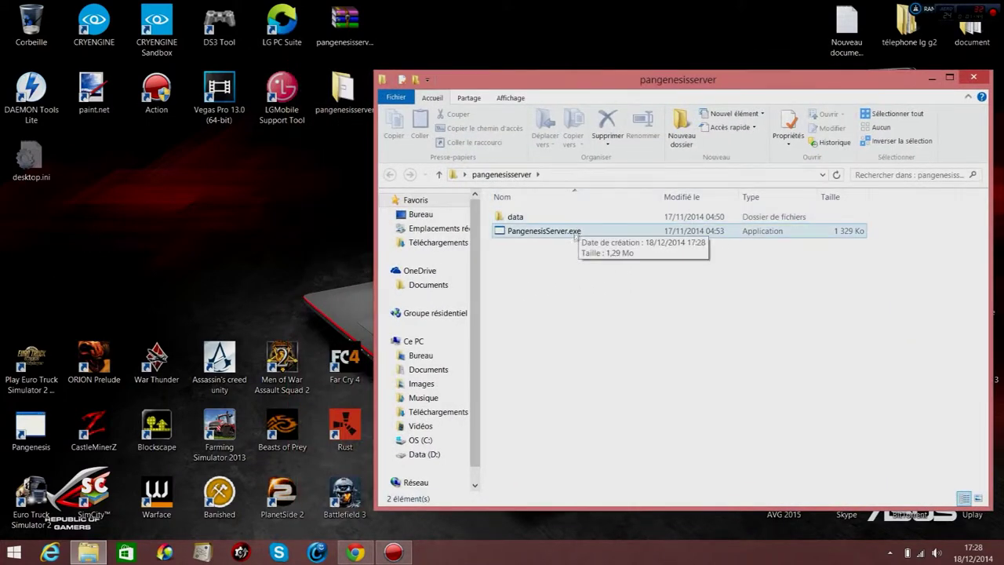
Launch PangenesisServer.exe from the extracted pangenesisserver folder.
click(353, 554)
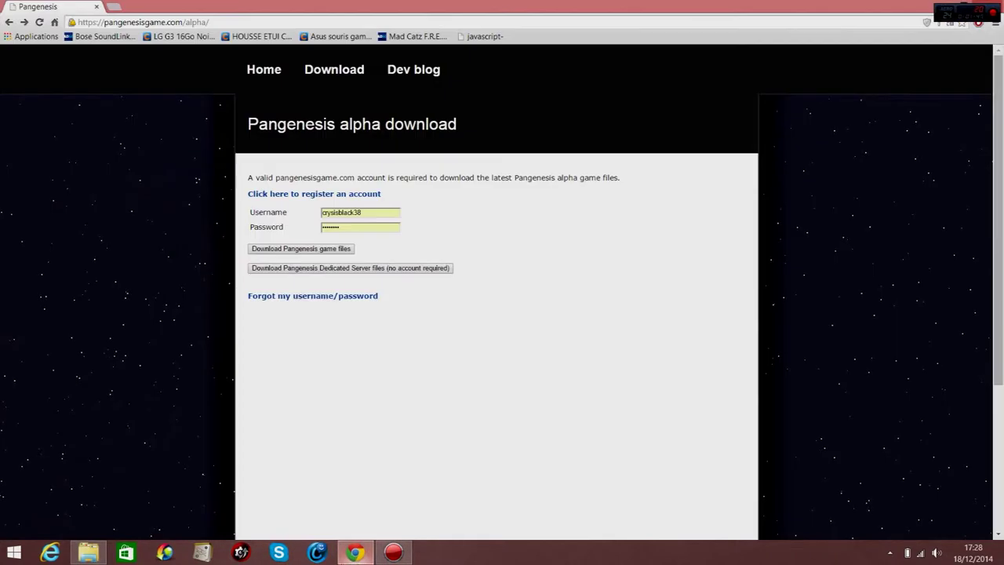
click(353, 553)
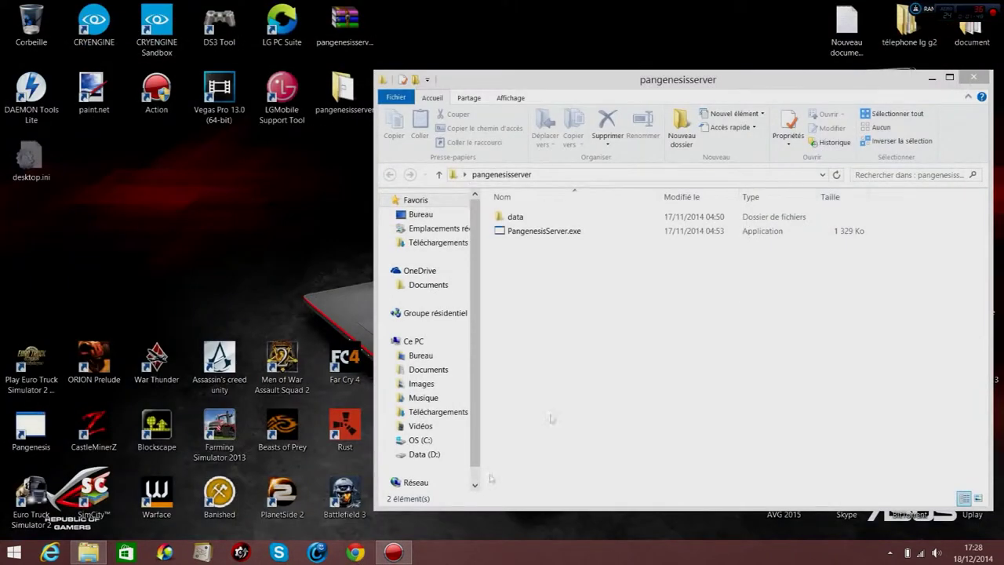
click(589, 233)
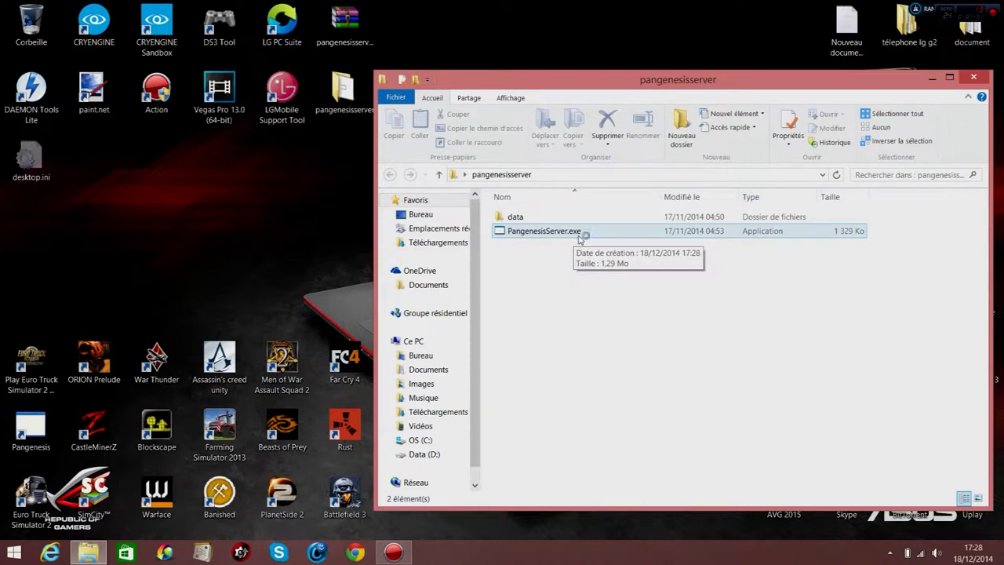
double_click(582, 232)
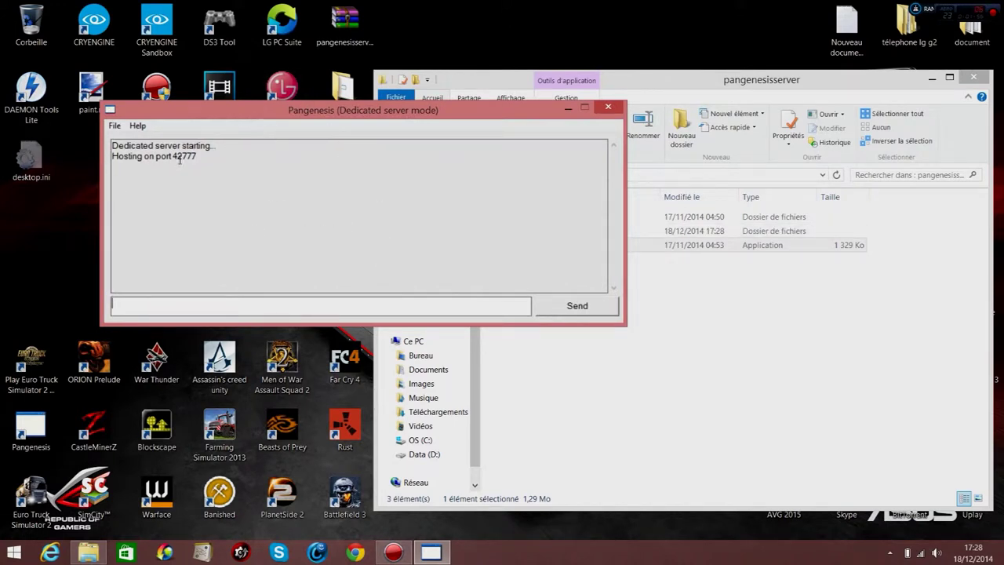
Check the hosting port in the dedicated server log and move the server window away from the folder contents.
drag(173, 156, 207, 157)
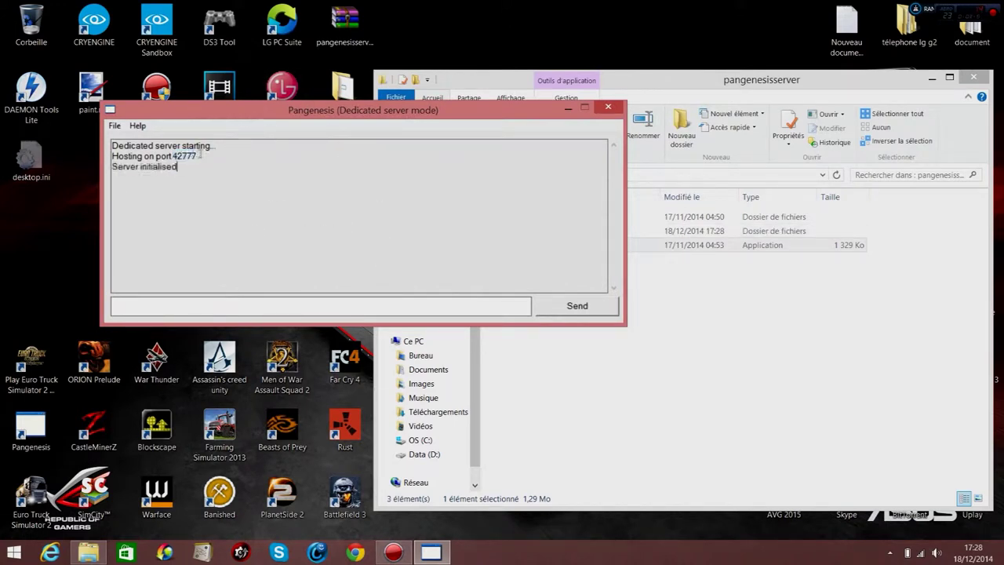
click(218, 304)
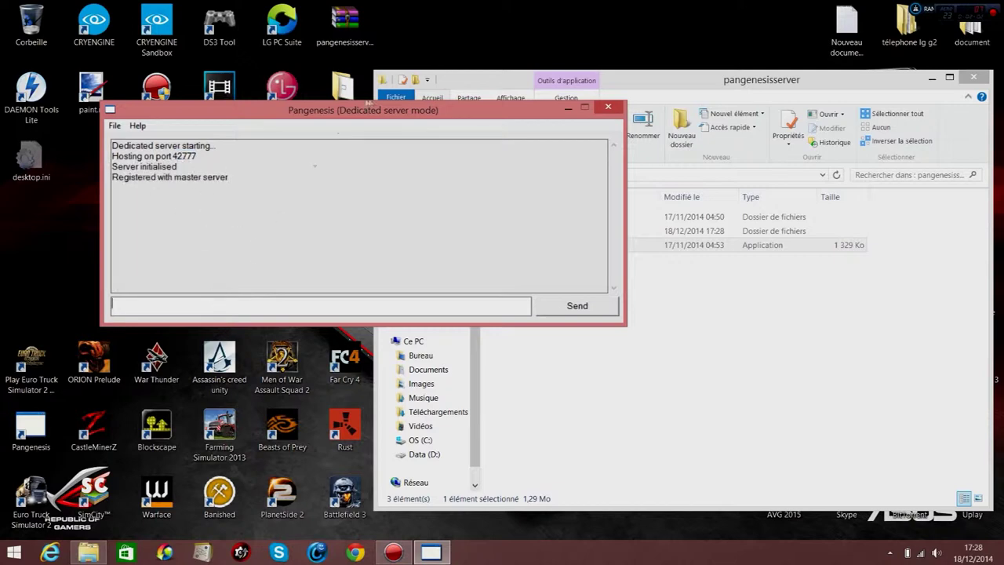
drag(396, 111, 322, 56)
click(757, 330)
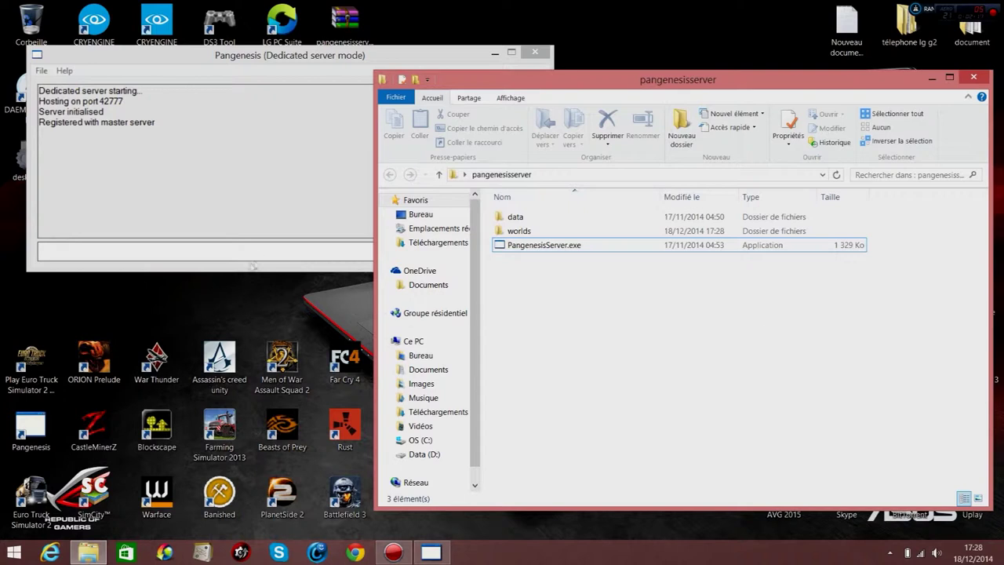
click(431, 60)
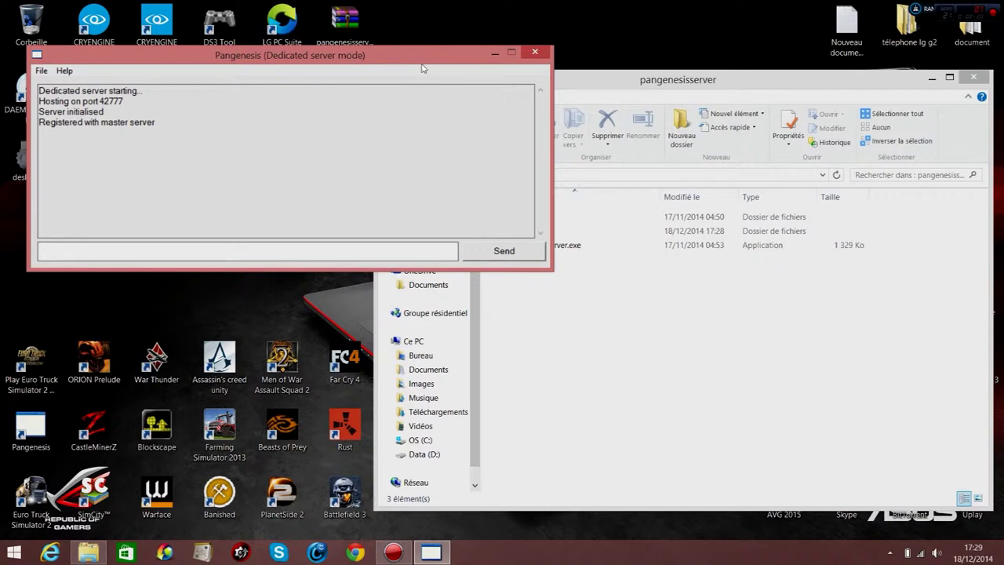
Run ipconfig in the Windows Command Prompt to read the PC's IPv4 address and default gateway, then close it.
mouse_move(1003, 1)
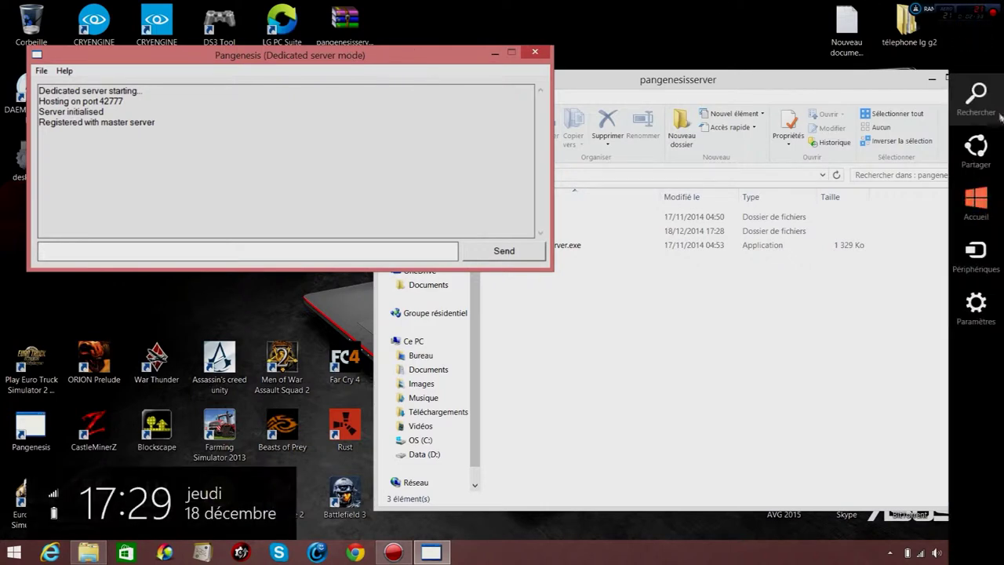
click(977, 102)
text(cmd)
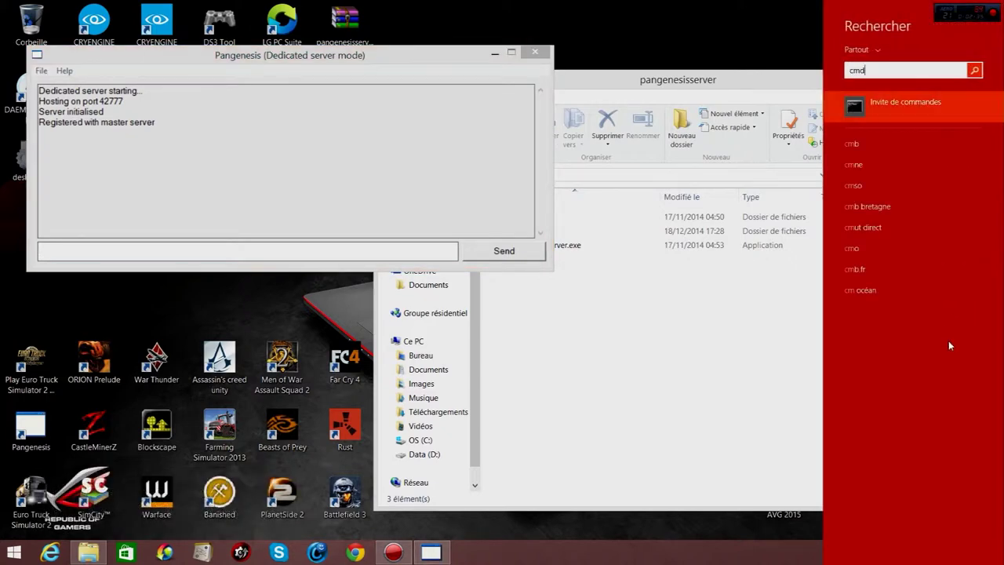
key(Return)
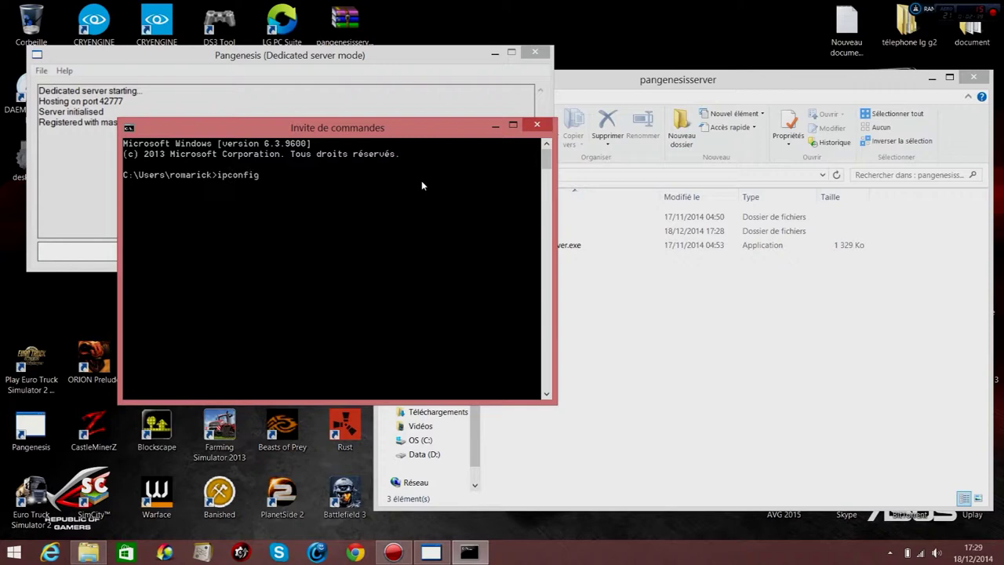
text(ipconfig)
key(Return)
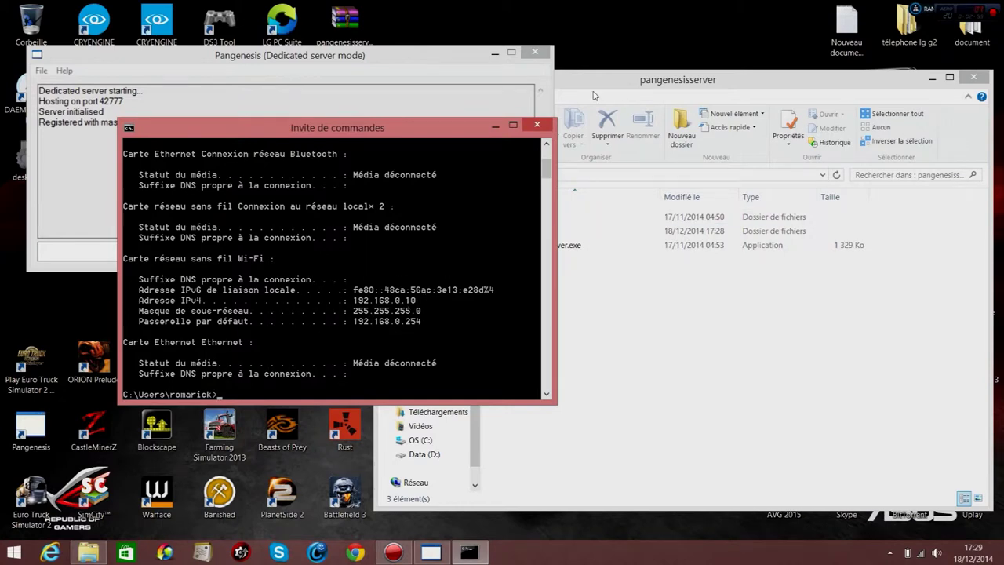
click(537, 124)
Minimize the pangenesisserver folder window and open the router's administration page at 192.168.0.254 in Chrome.
drag(452, 55, 444, 51)
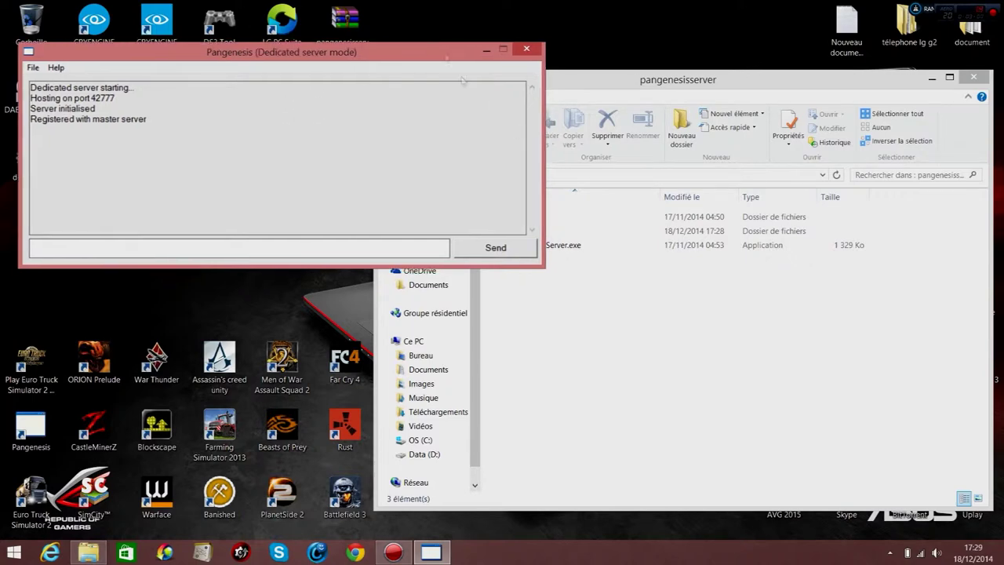
click(638, 295)
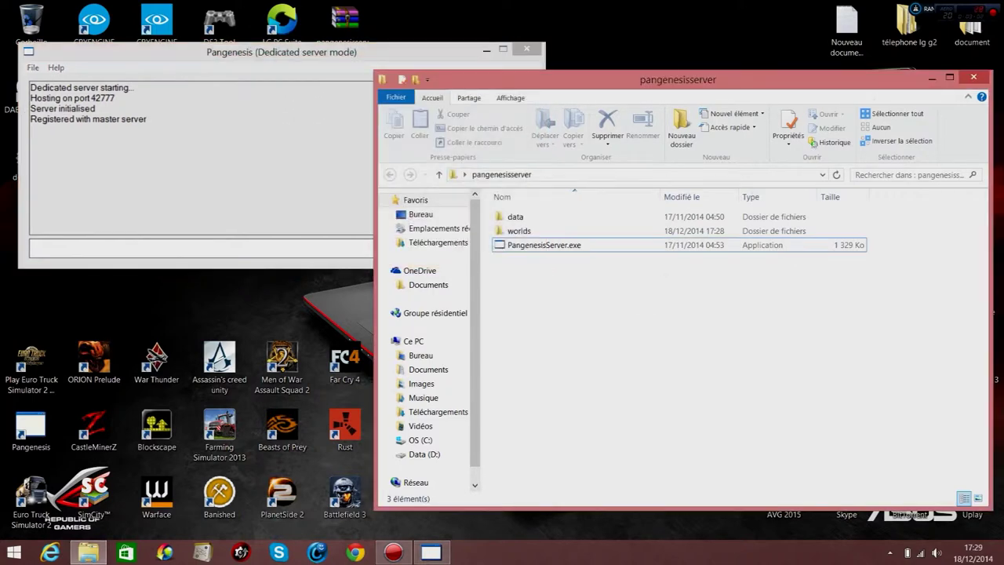
click(932, 78)
click(367, 549)
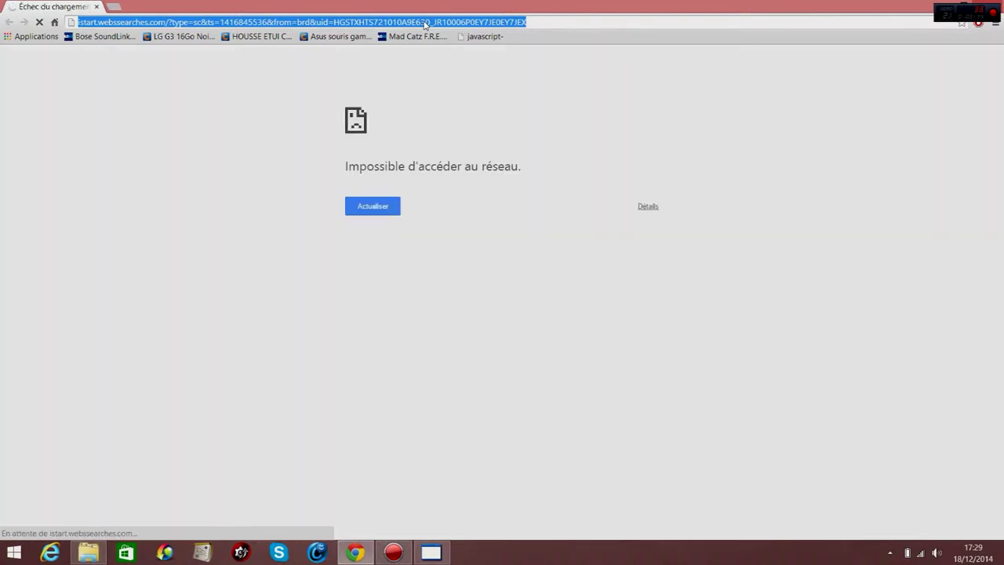
text(192)
key(Return)
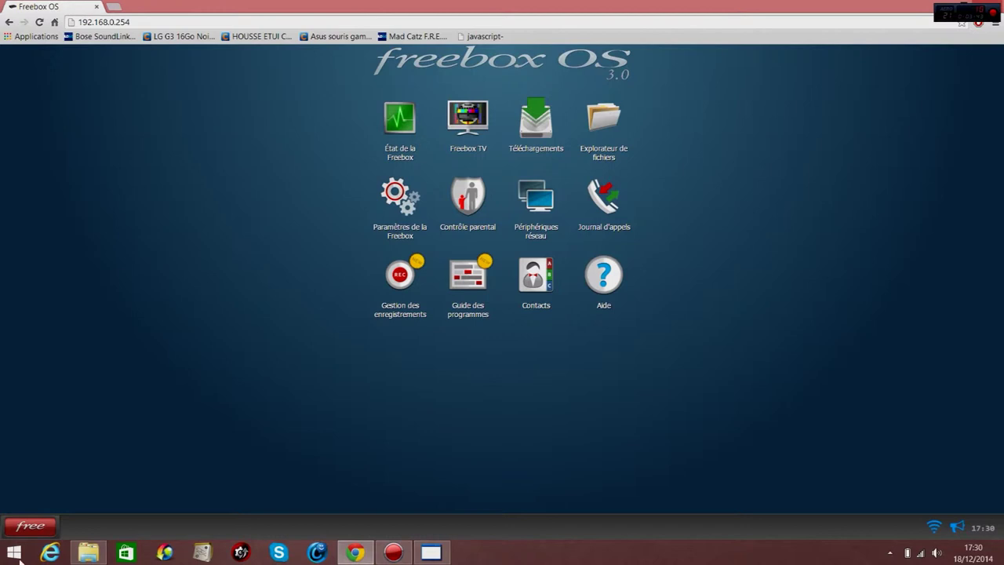
Open the port management settings (Gestion des ports) in the advanced mode of the Freebox settings.
click(406, 201)
click(385, 189)
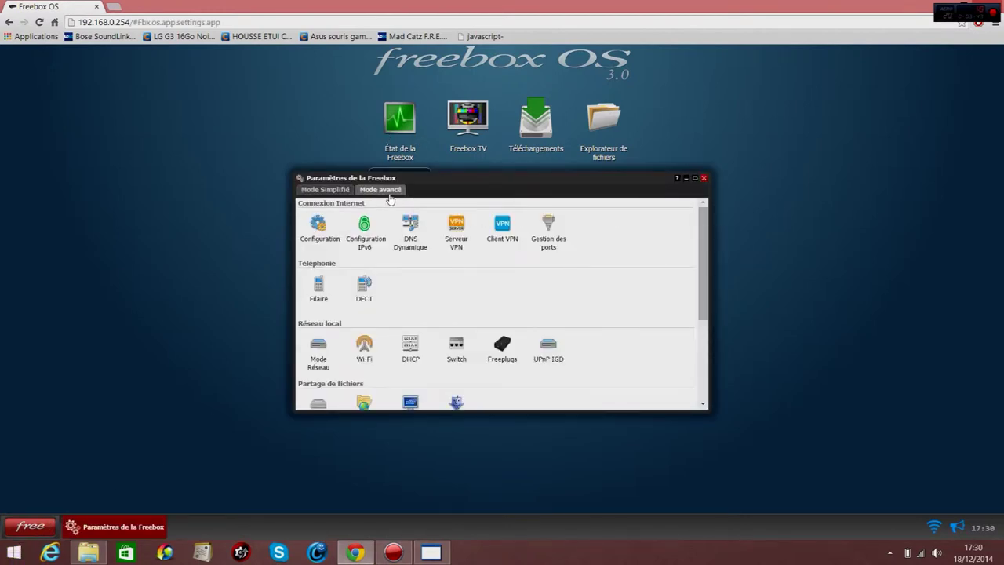
click(551, 227)
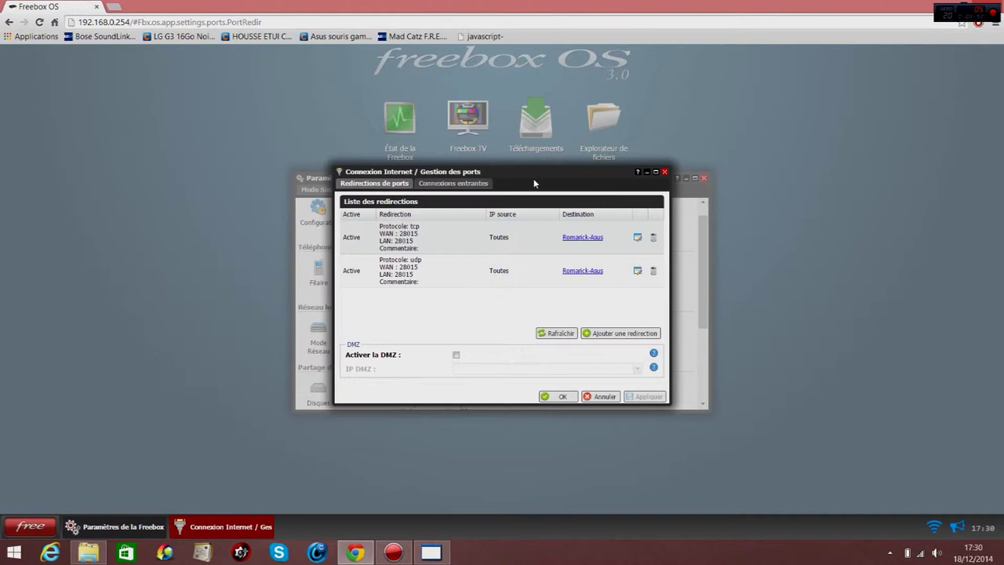
Start a new port redirection to the PC at 192.168.0.10 with source IP Toutes and protocol TCP.
click(617, 333)
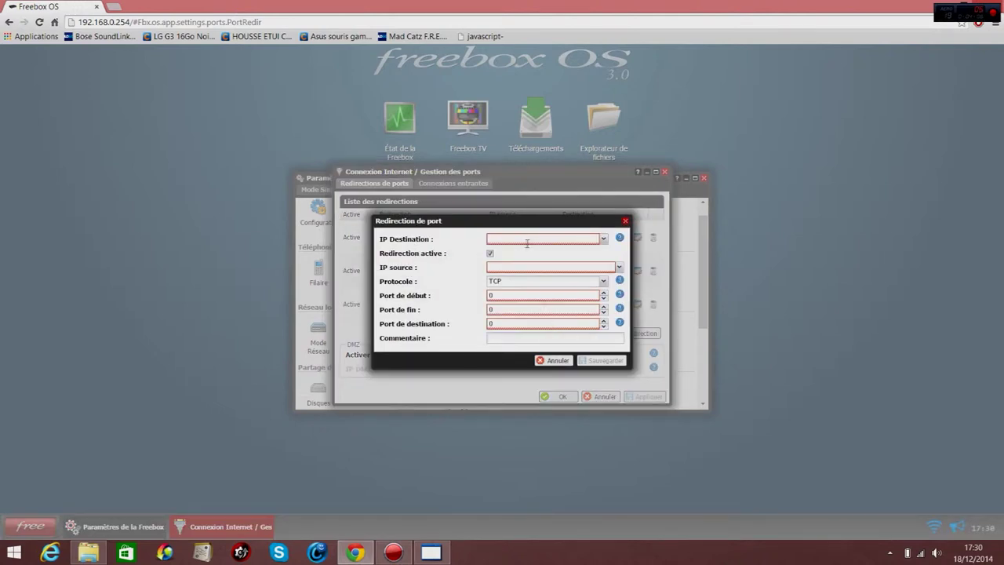
click(603, 238)
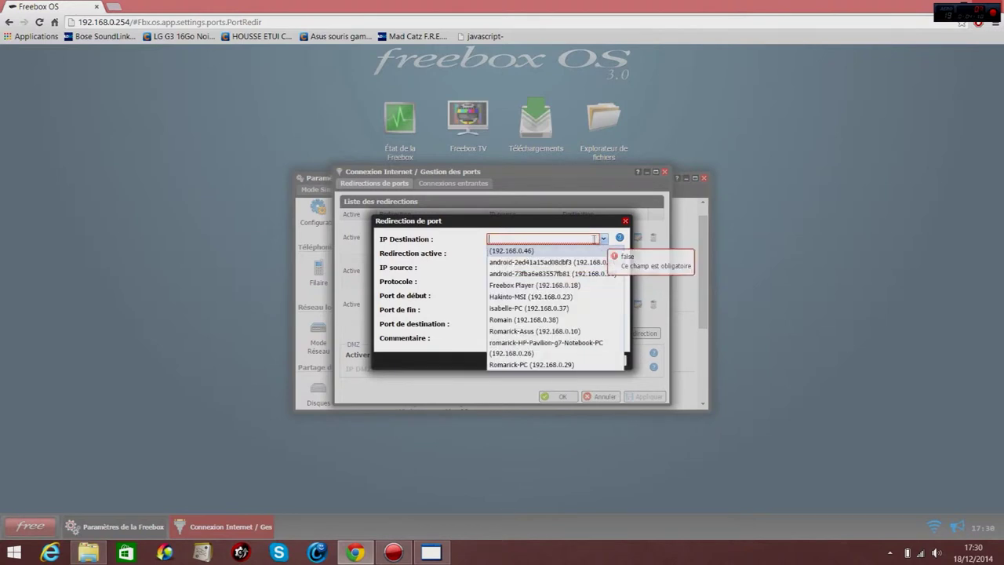
click(561, 331)
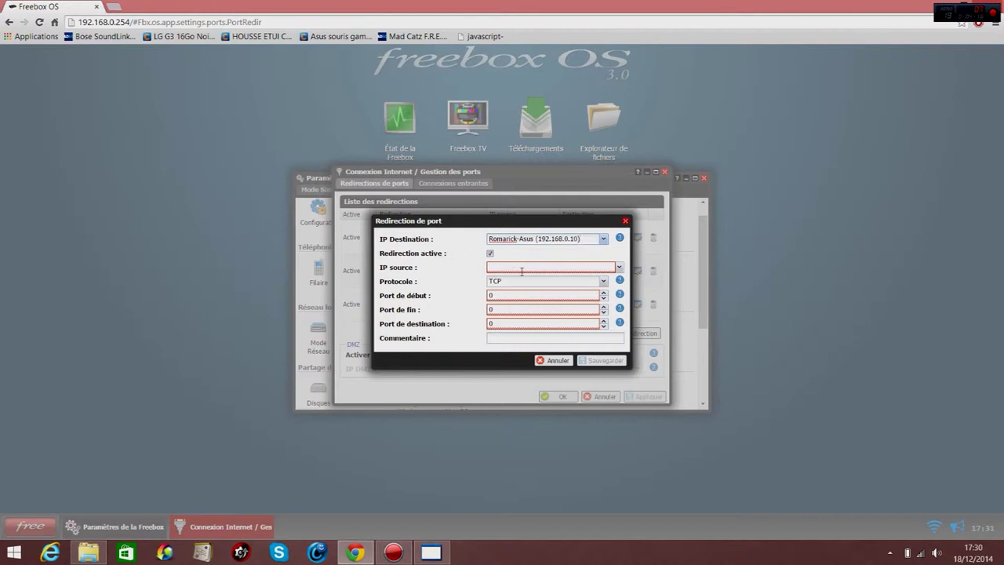
click(619, 268)
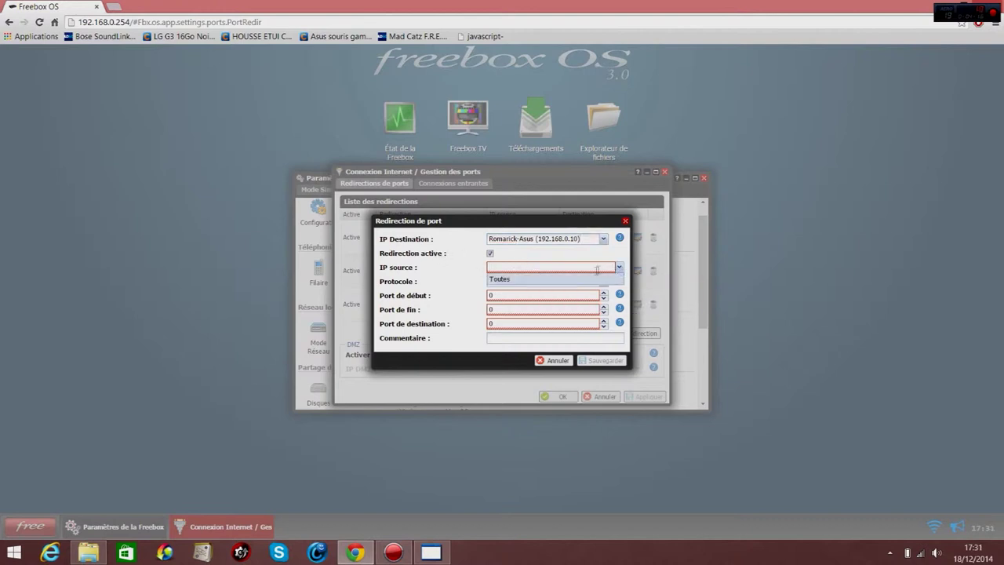
click(590, 279)
click(601, 282)
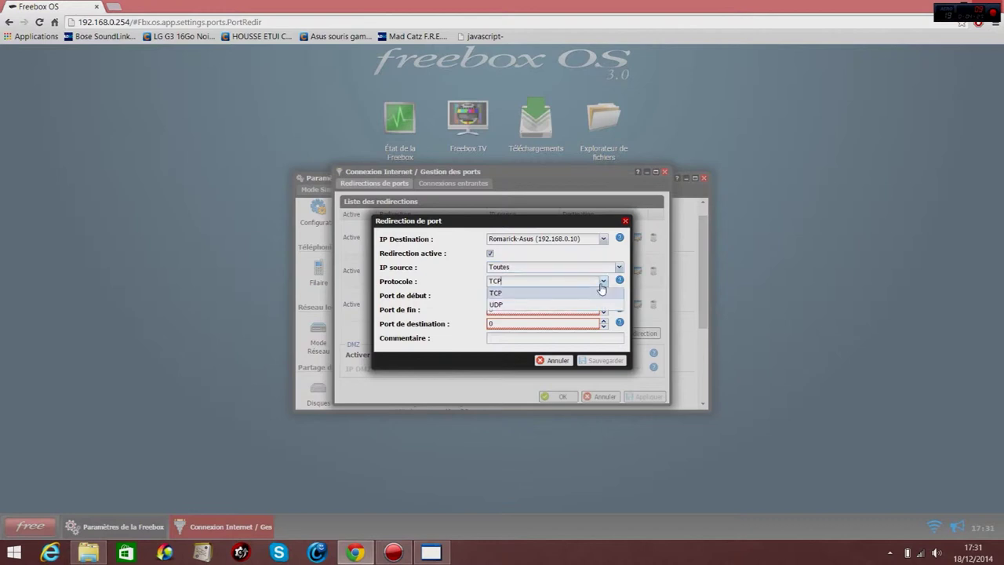
click(572, 294)
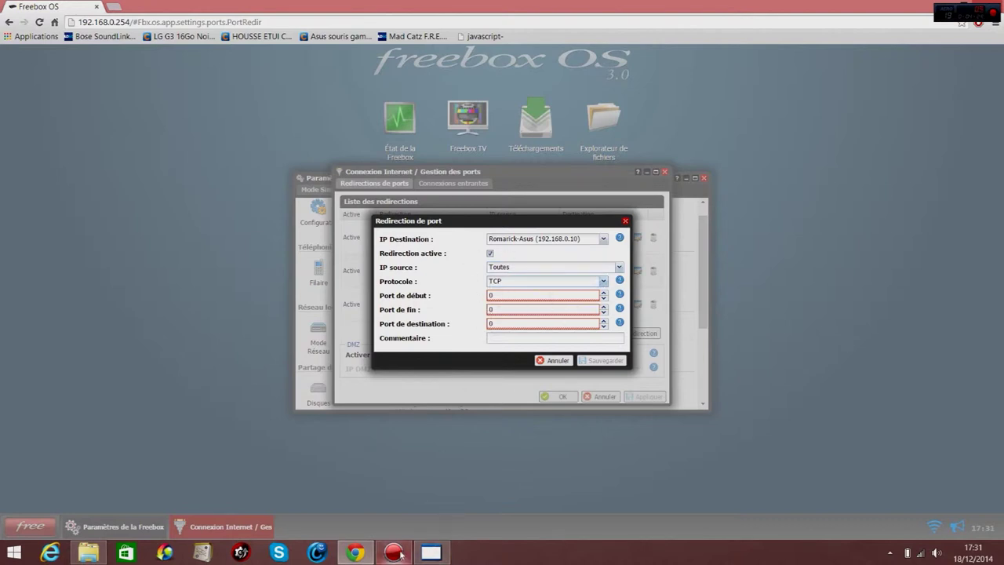
Check the dedicated server's hosting port, set all the TCP redirection's ports to 42777, add the comment "port Pangenesis" and save it.
click(430, 552)
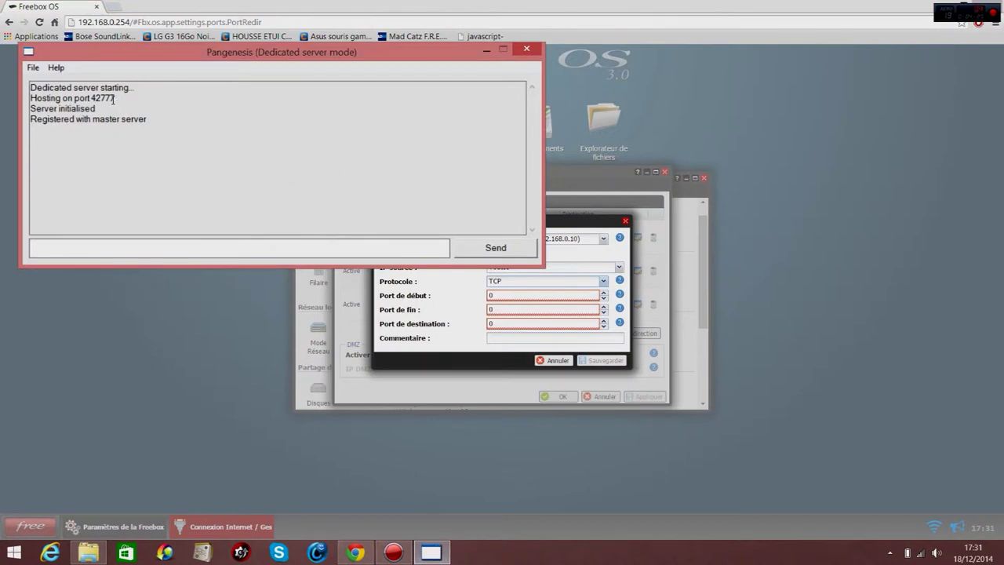
click(526, 294)
text(42777)
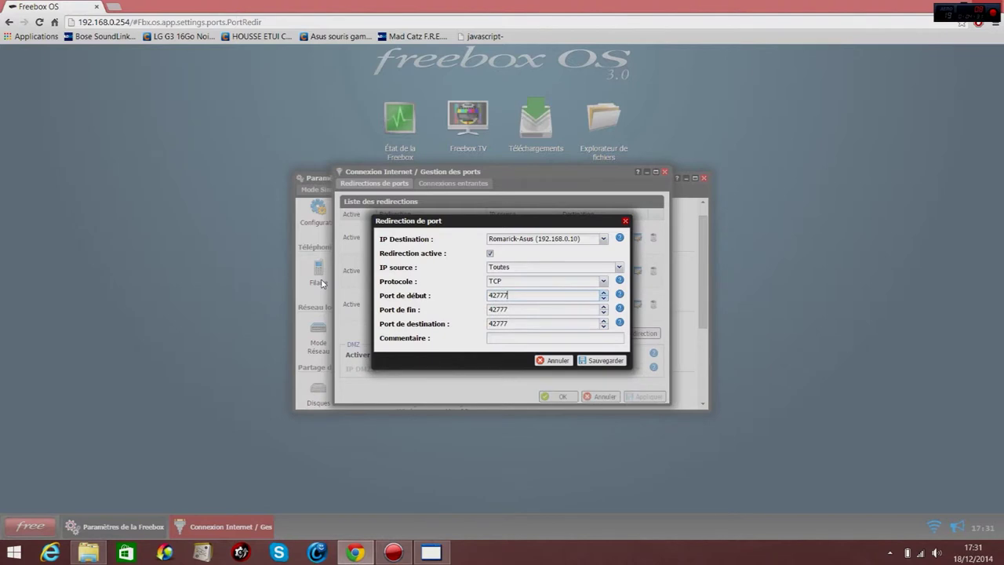
click(517, 335)
text(port Pangenesis)
click(604, 360)
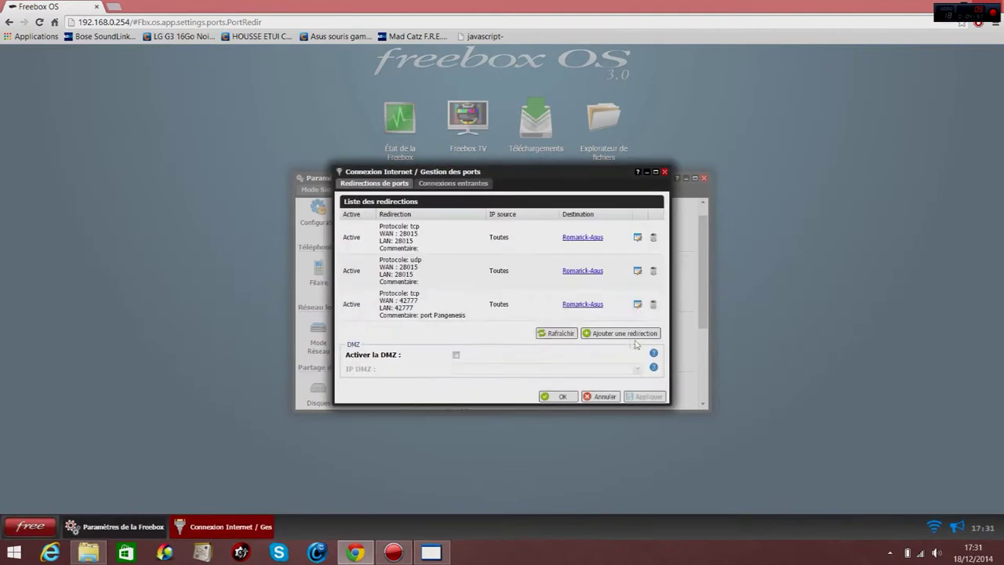
Start a second port redirection to the PC at 192.168.0.10 with source IP Toutes and protocol UDP.
click(624, 334)
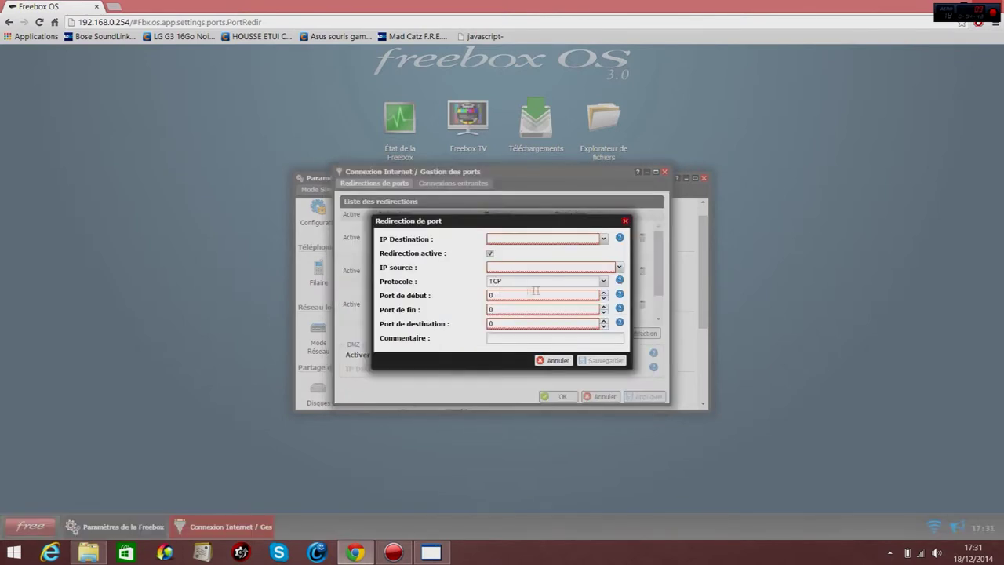
click(601, 240)
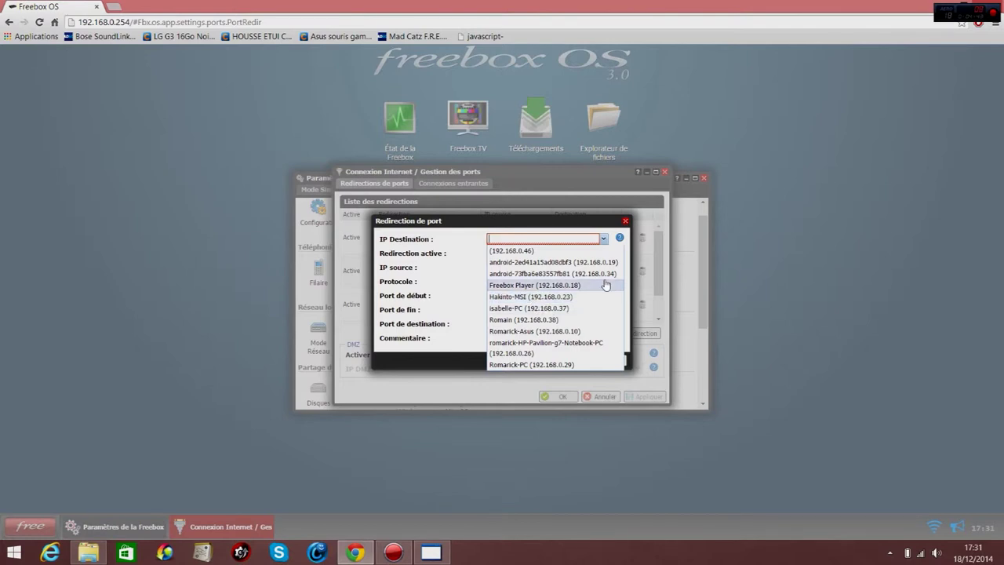
click(565, 331)
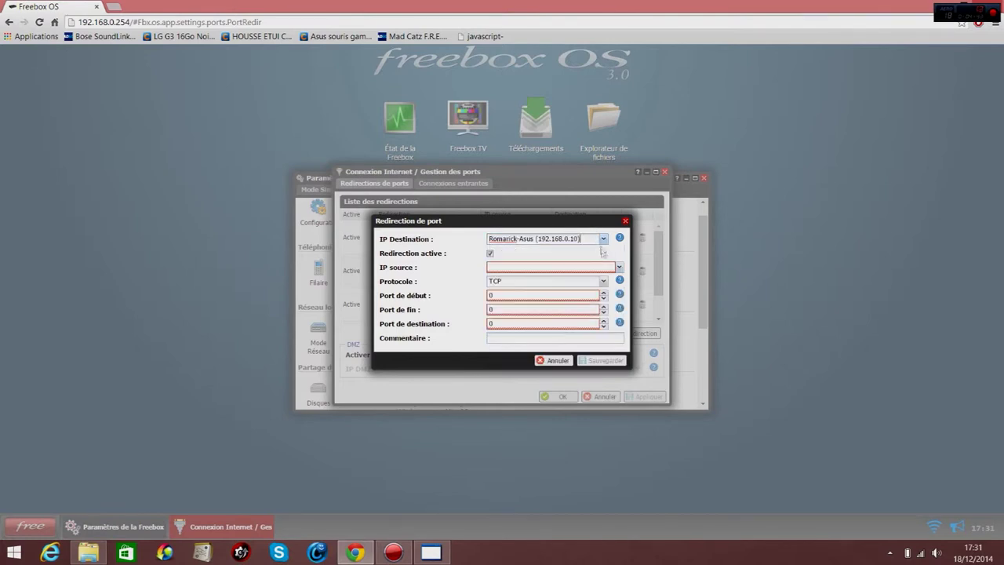
click(618, 268)
click(517, 280)
click(604, 281)
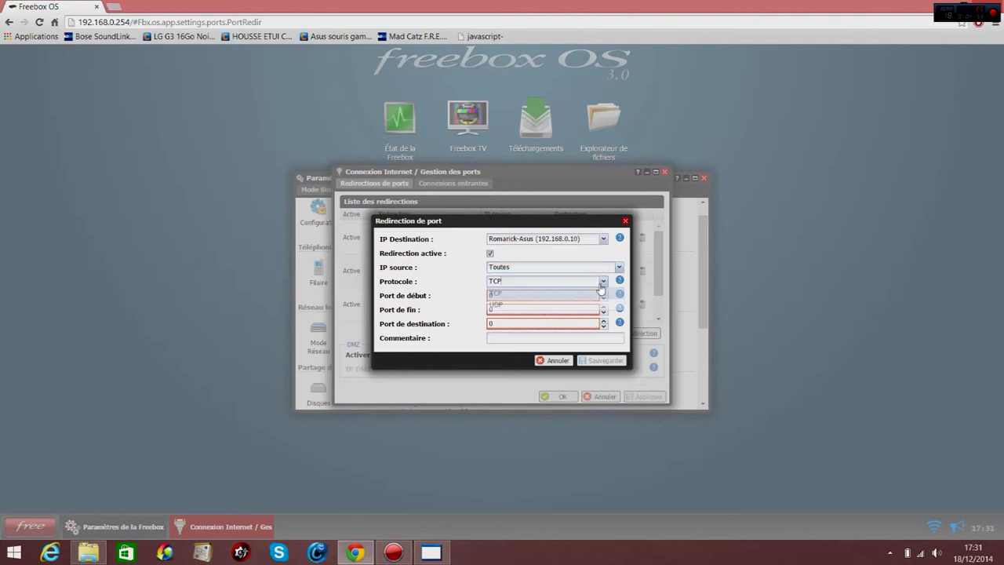
click(576, 305)
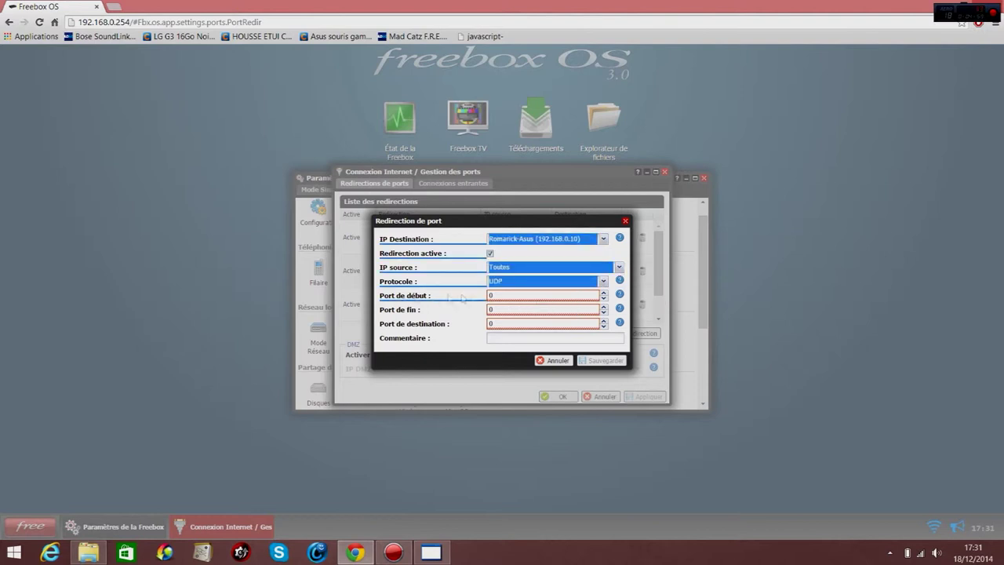
Recheck the server's hosting port, set the UDP redirection's start, end and destination ports to 42777, and save it.
click(497, 295)
click(430, 552)
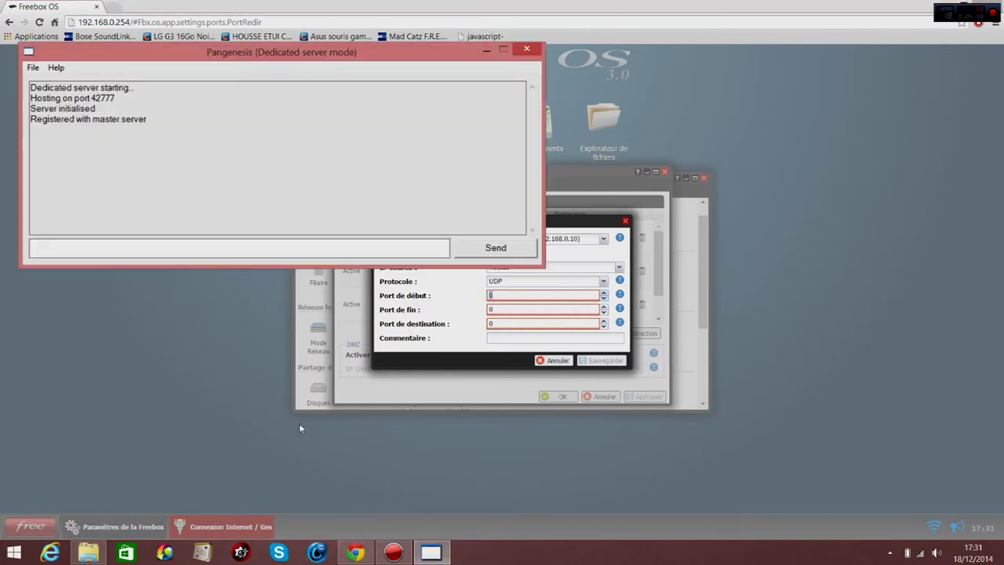
click(526, 294)
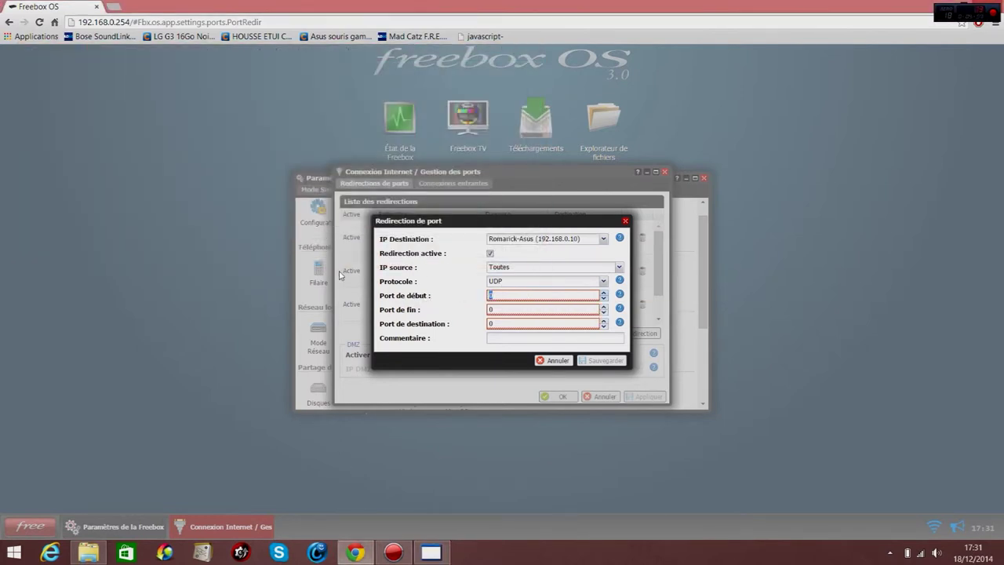
text(42777)
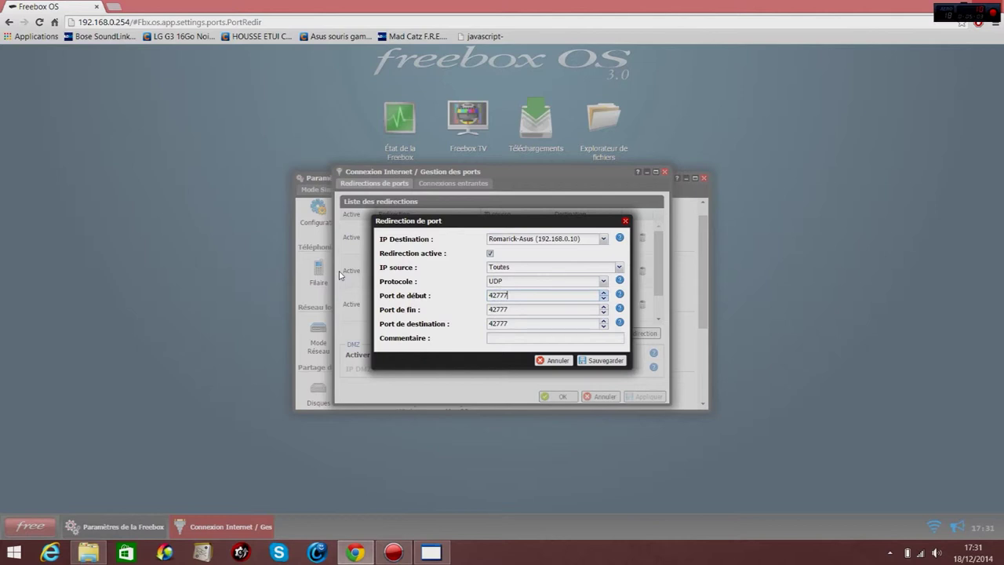
click(605, 361)
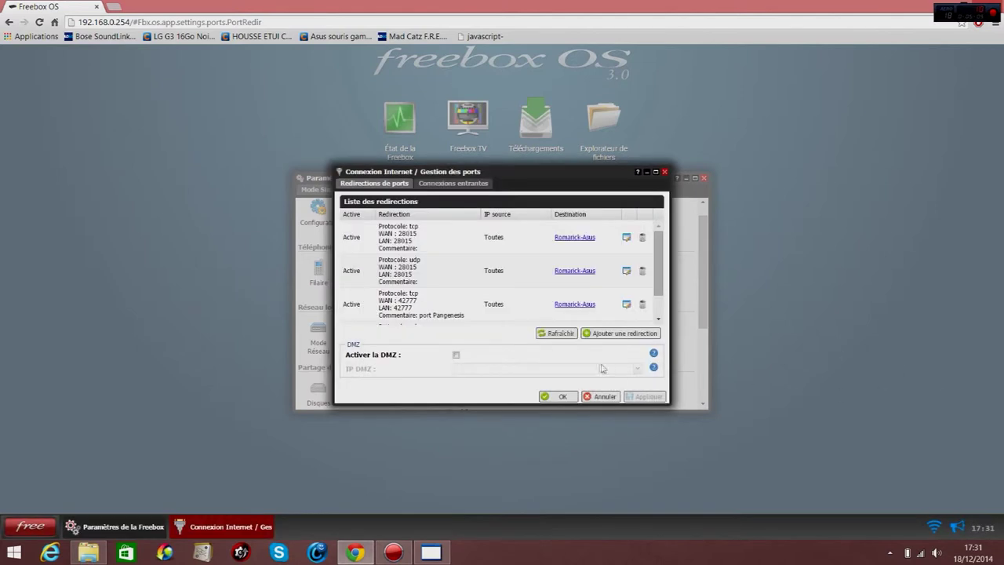
Review and confirm the redirection list, close the Freebox settings and Chrome, and move the dedicated server window clear of the desktop shortcuts.
drag(658, 285, 660, 308)
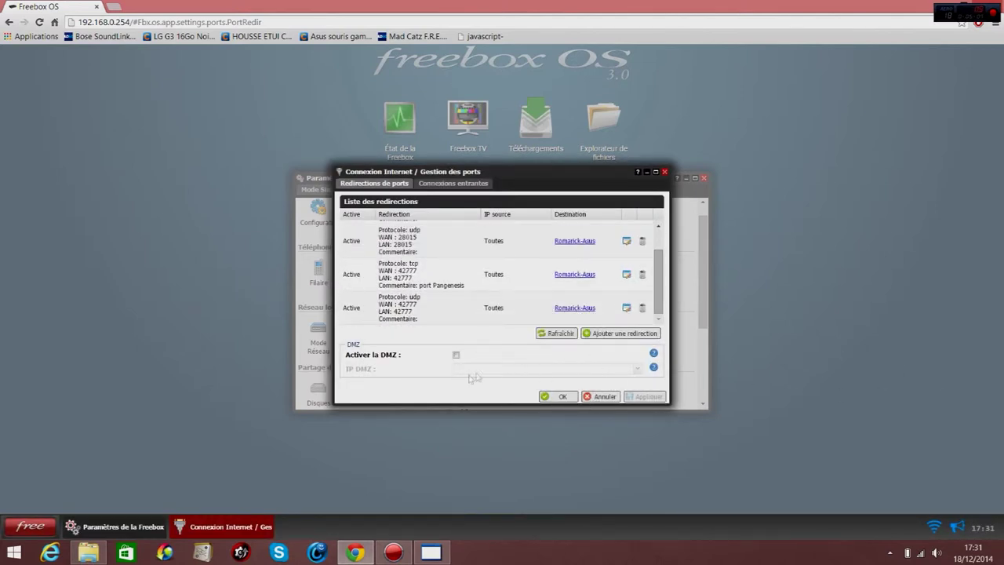
click(562, 396)
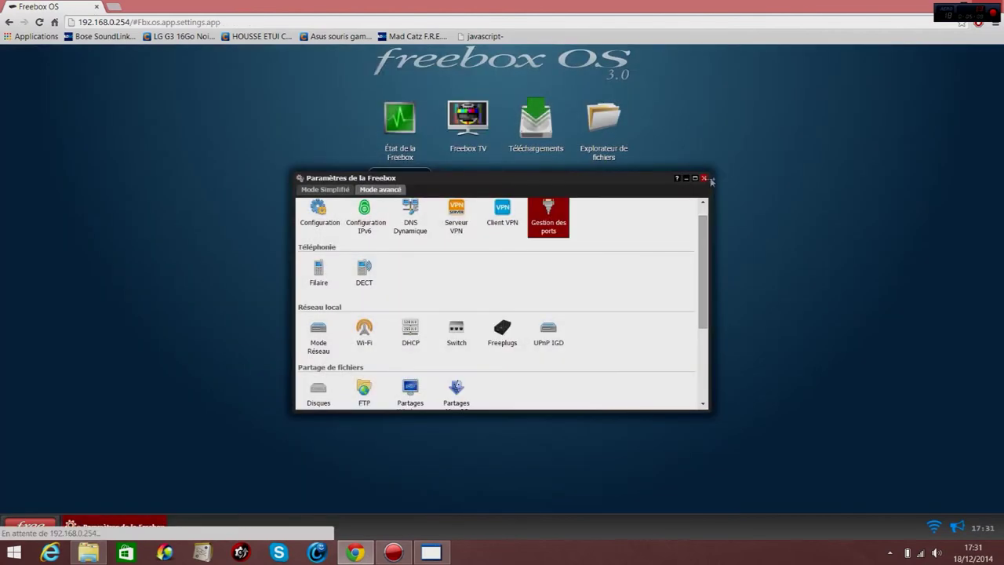
click(703, 178)
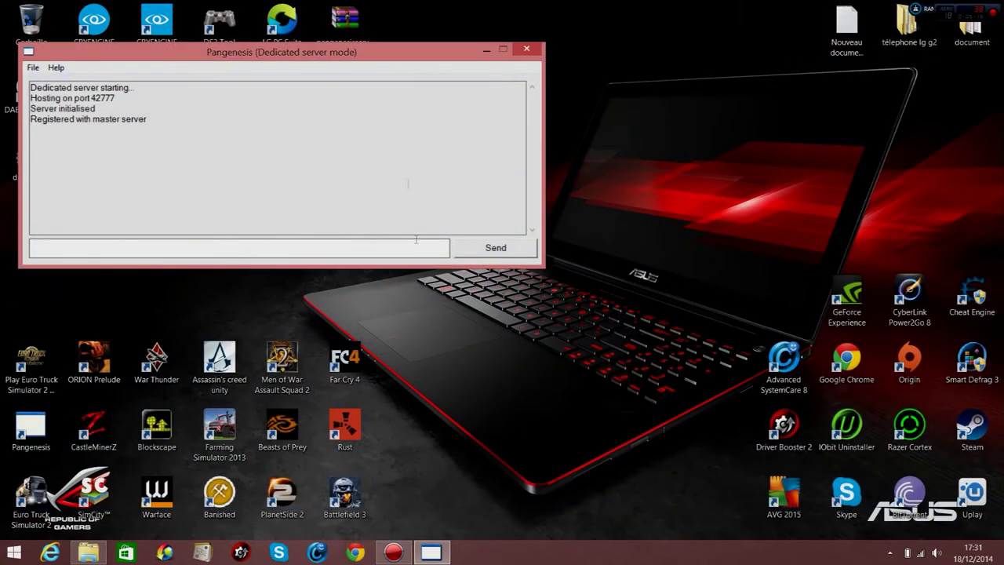
click(990, 7)
drag(369, 55, 751, 60)
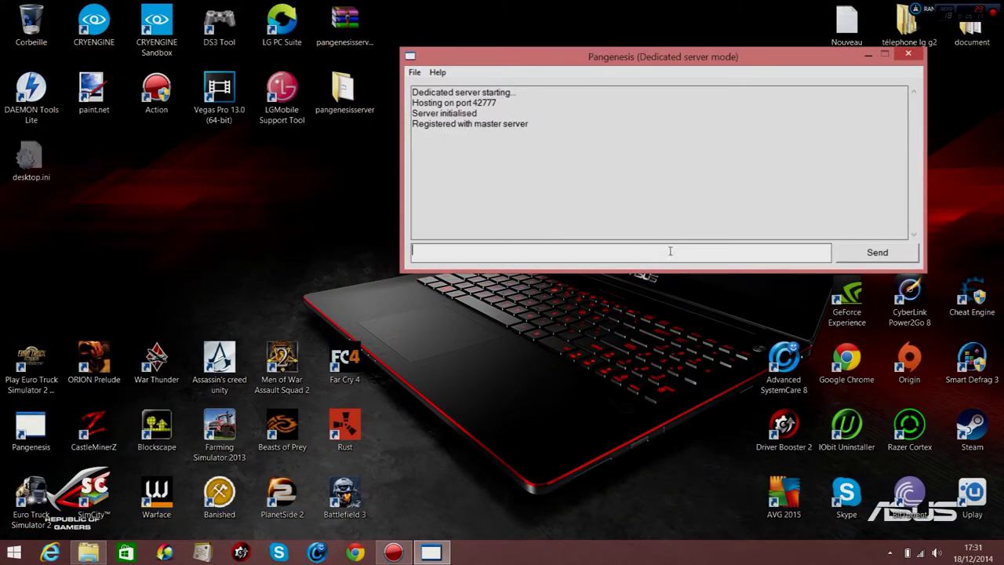
Launch the Pangenesis game from the desktop and sign in with the account password.
double_click(31, 430)
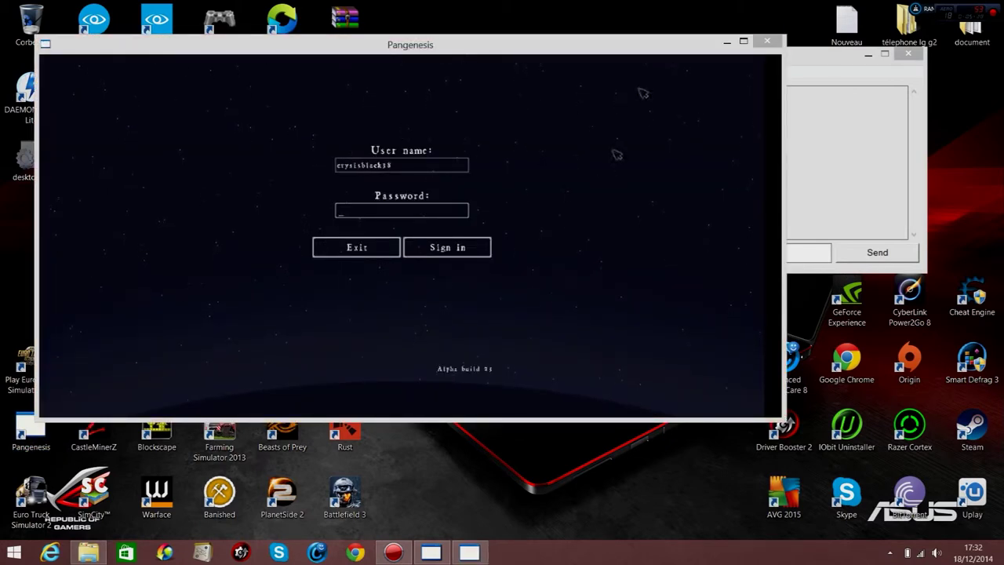
click(453, 212)
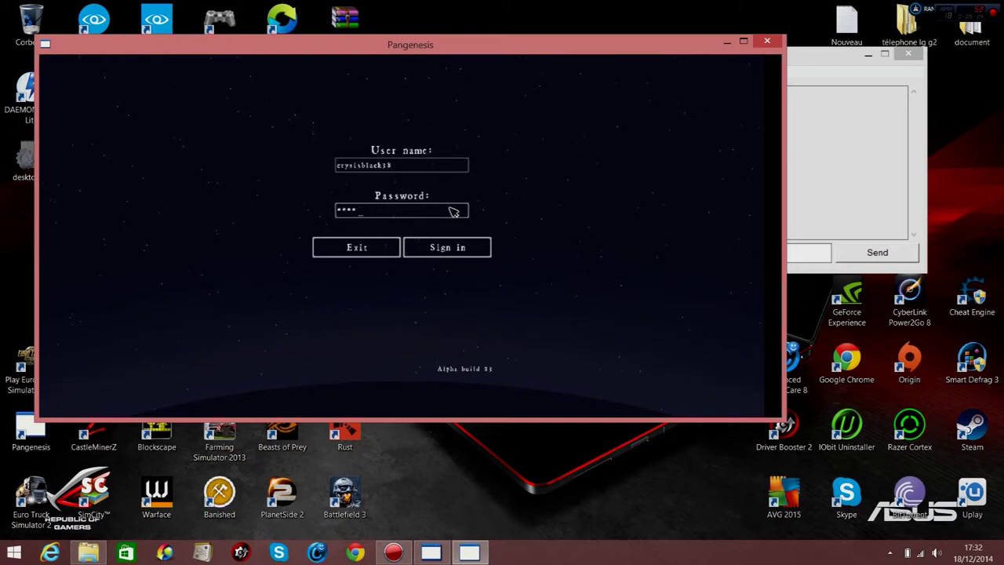
key(Return)
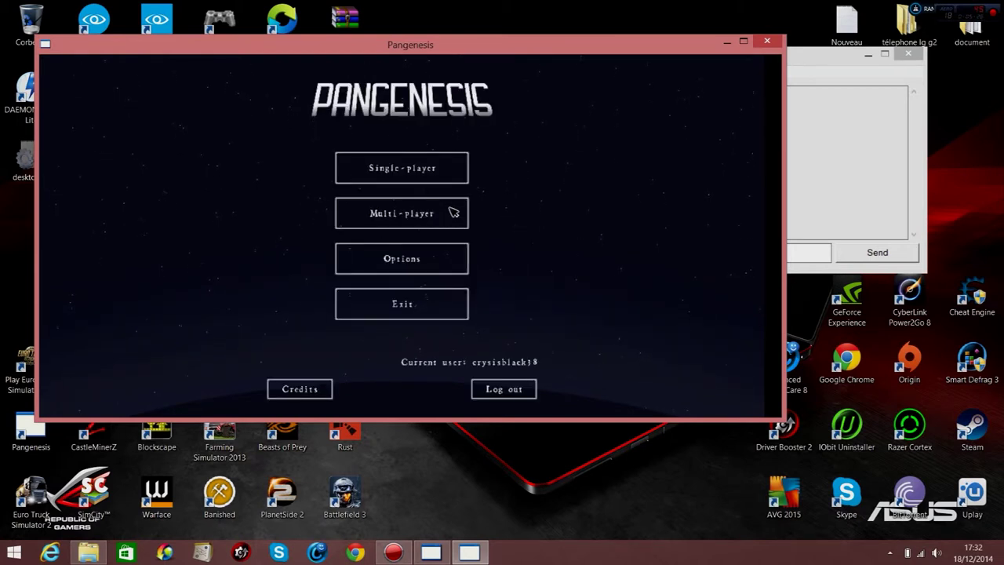
Open the manual connect screen for joining a multiplayer game.
click(453, 213)
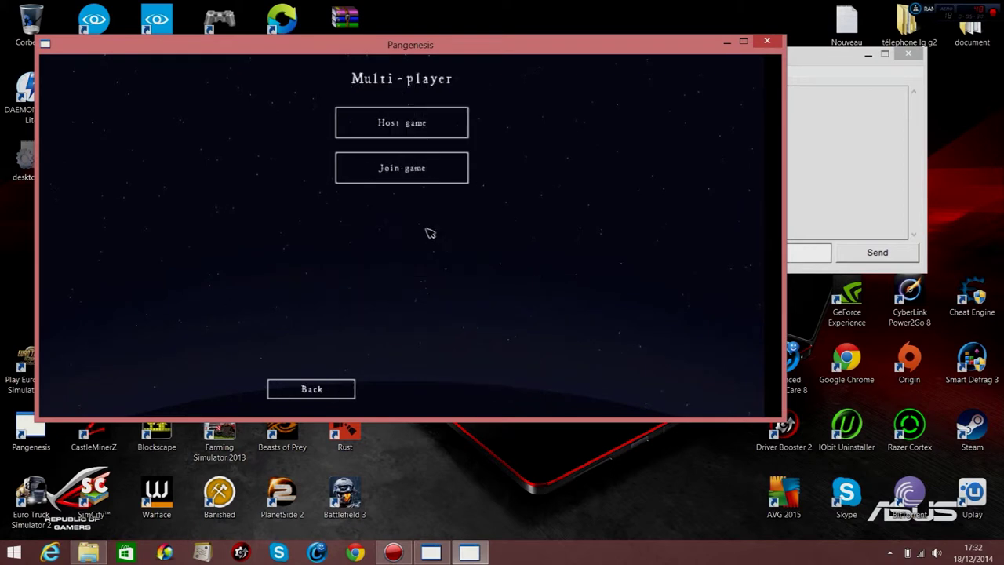
click(416, 172)
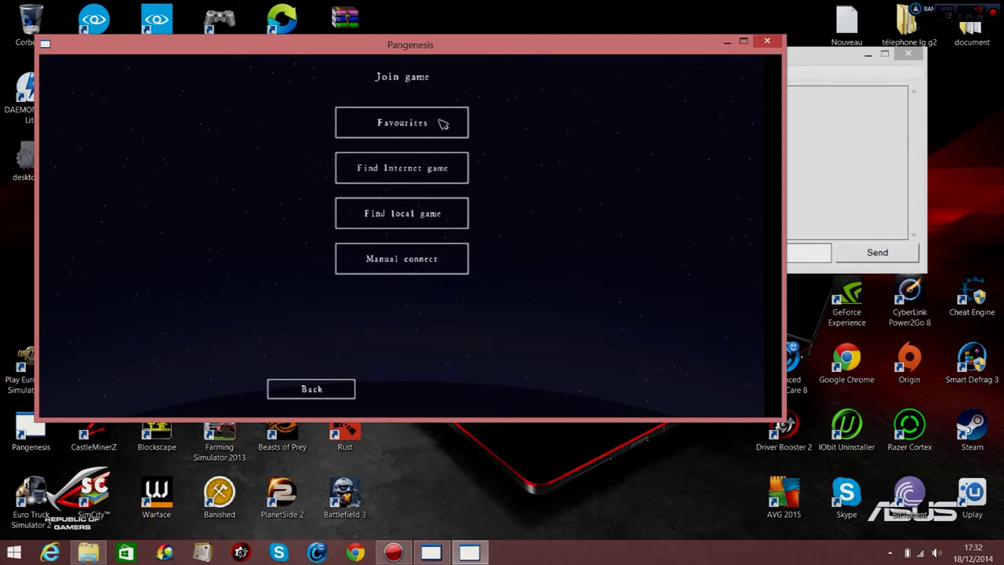
click(432, 260)
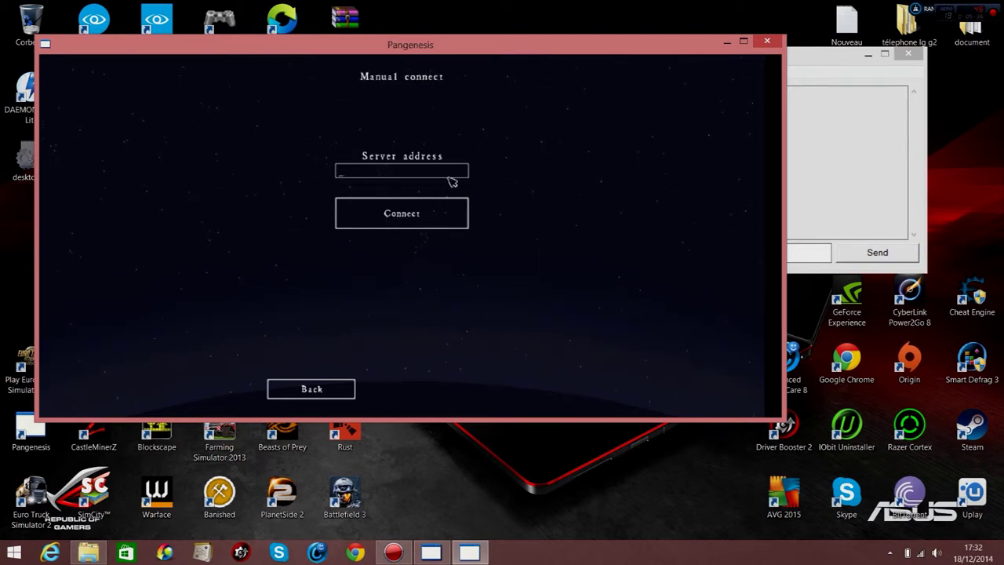
Launch Chrome and select the loading page's address for replacement.
click(355, 553)
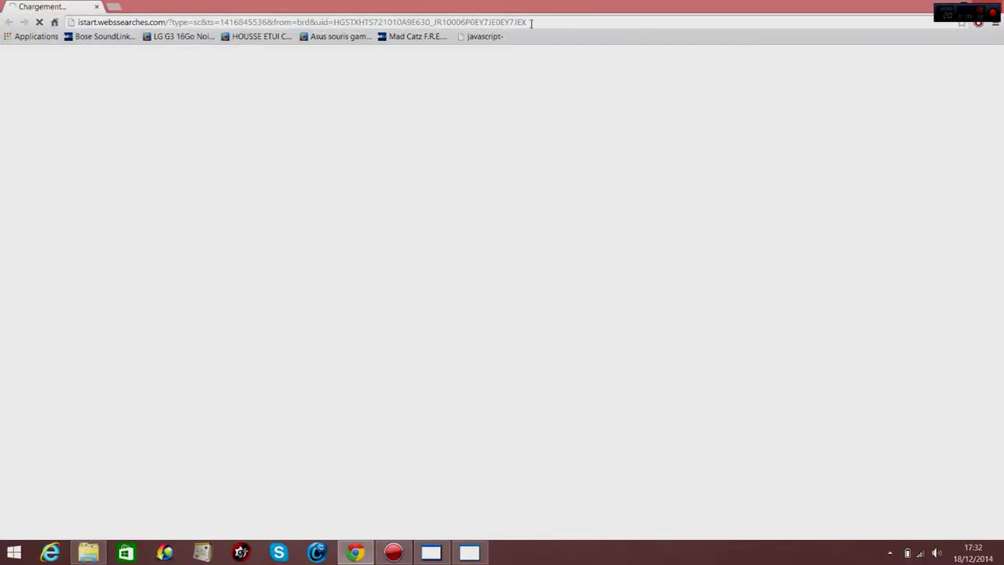
click(579, 21)
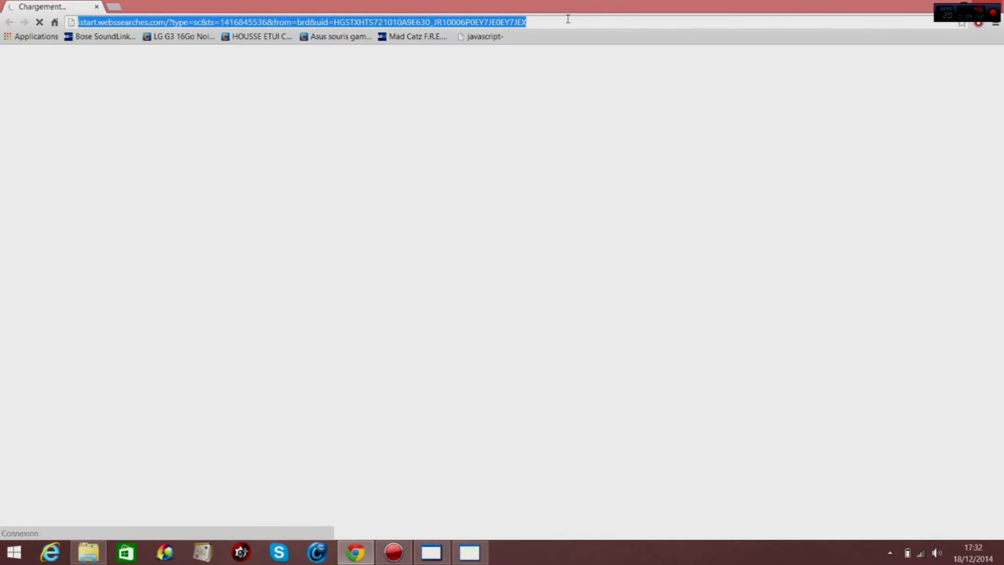
text(192)
key(BackSpace)
key(BackSpace)
key(BackSpace)
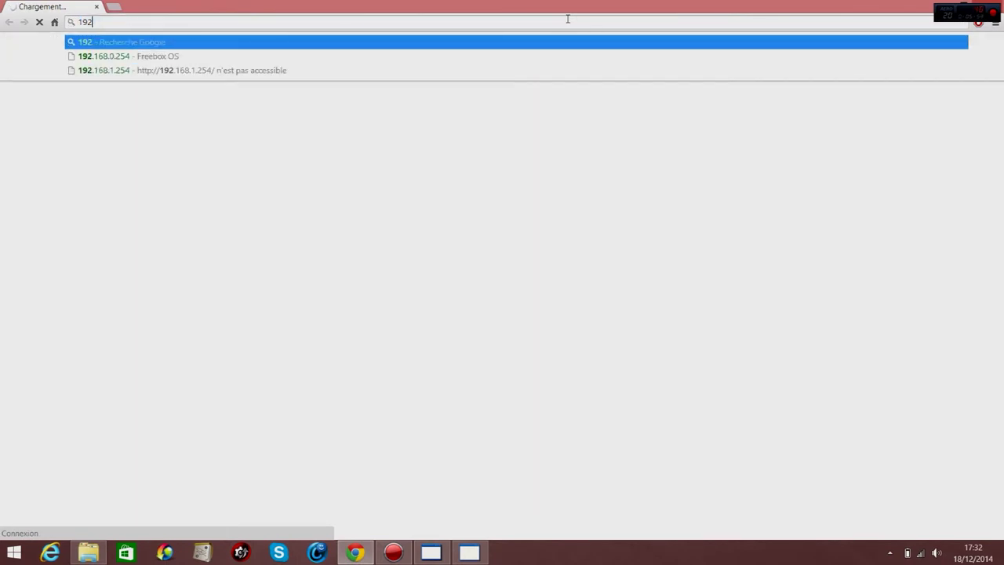
key(BackSpace)
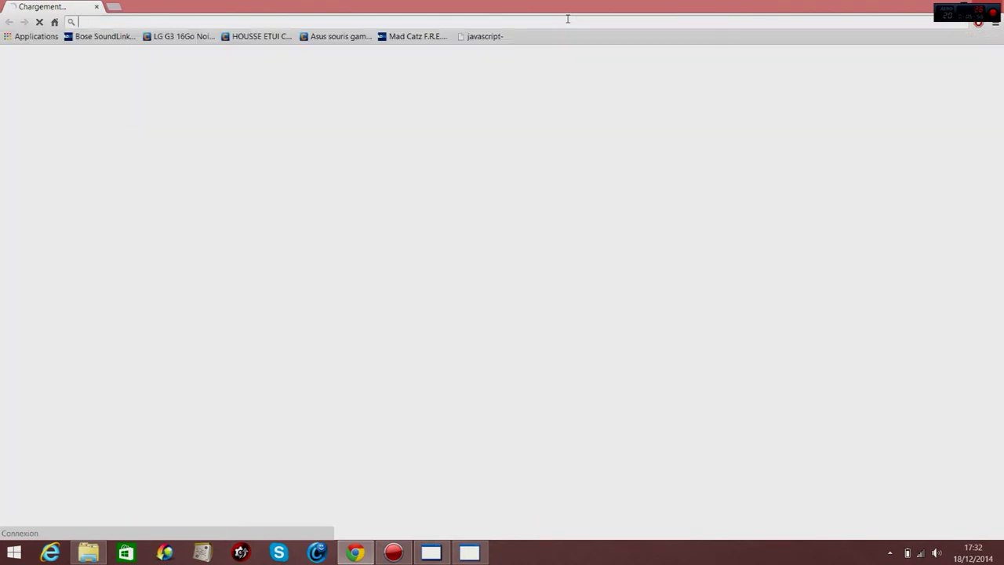
text(mon)
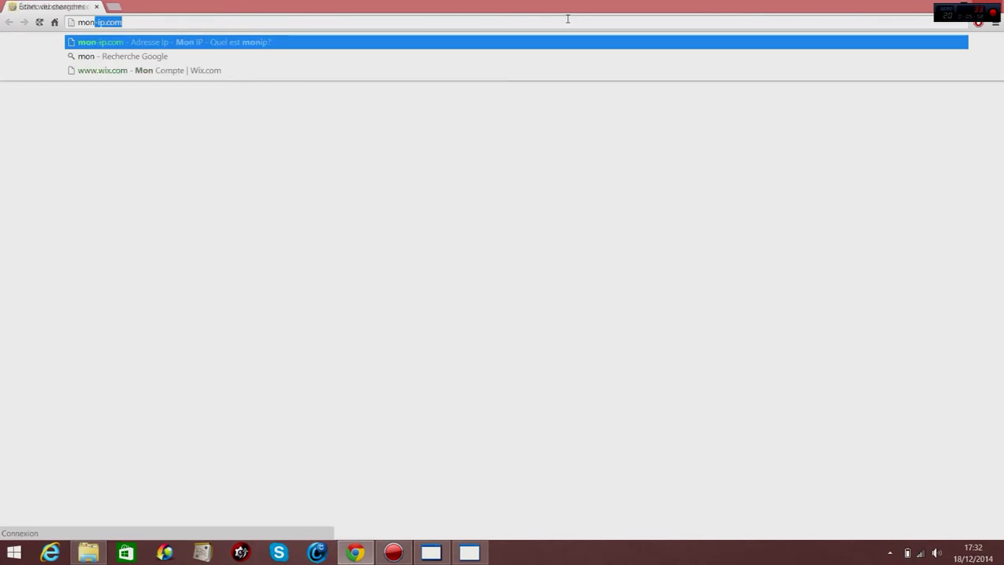
key(Escape)
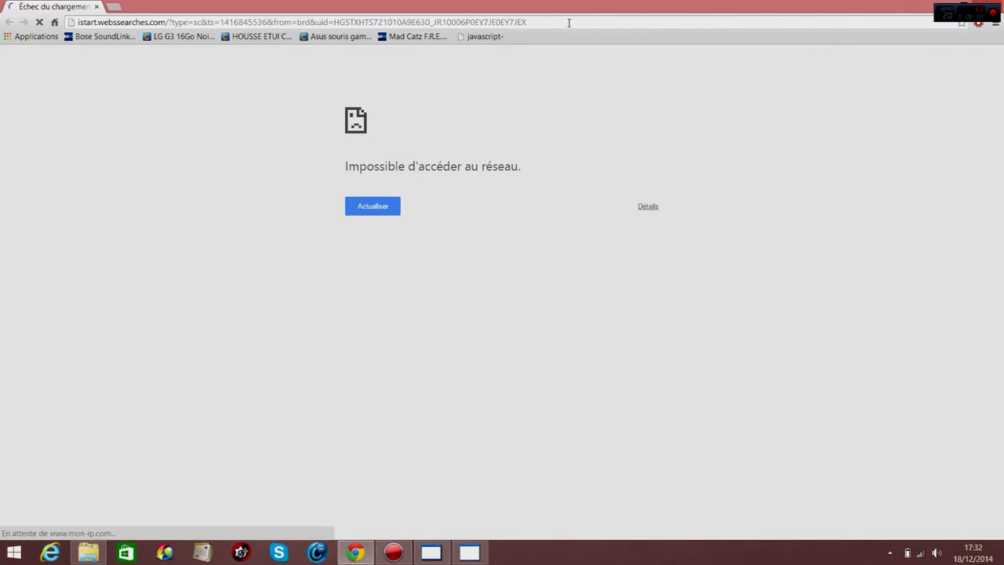
click(569, 22)
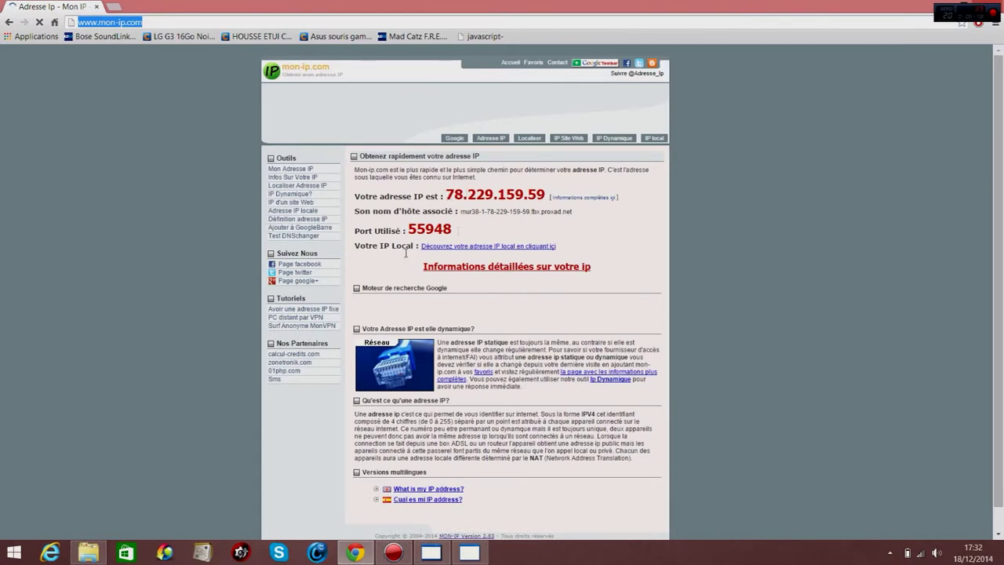
Check the game's server address screen, the dedicated server's console log and the public IP address page.
click(469, 552)
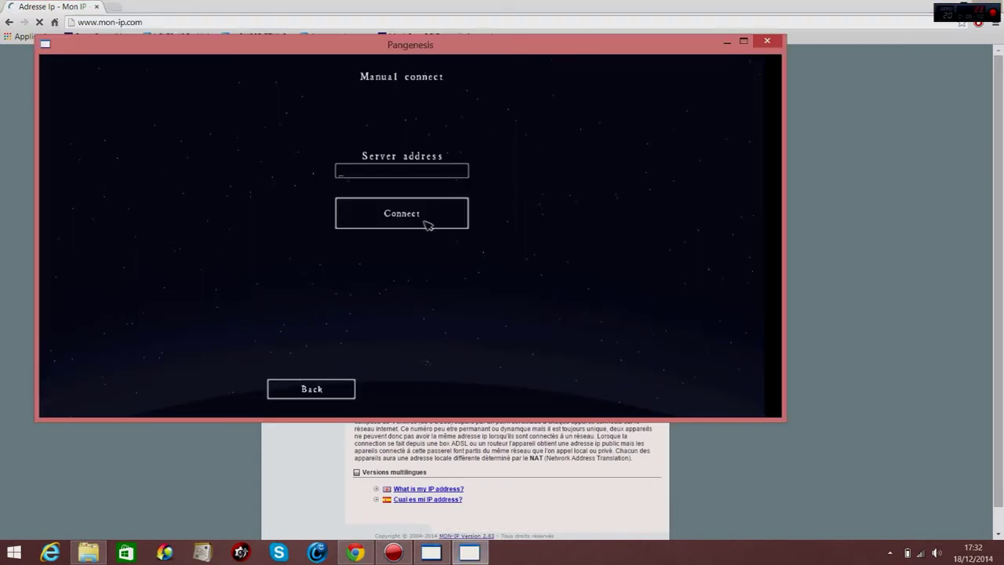
click(439, 552)
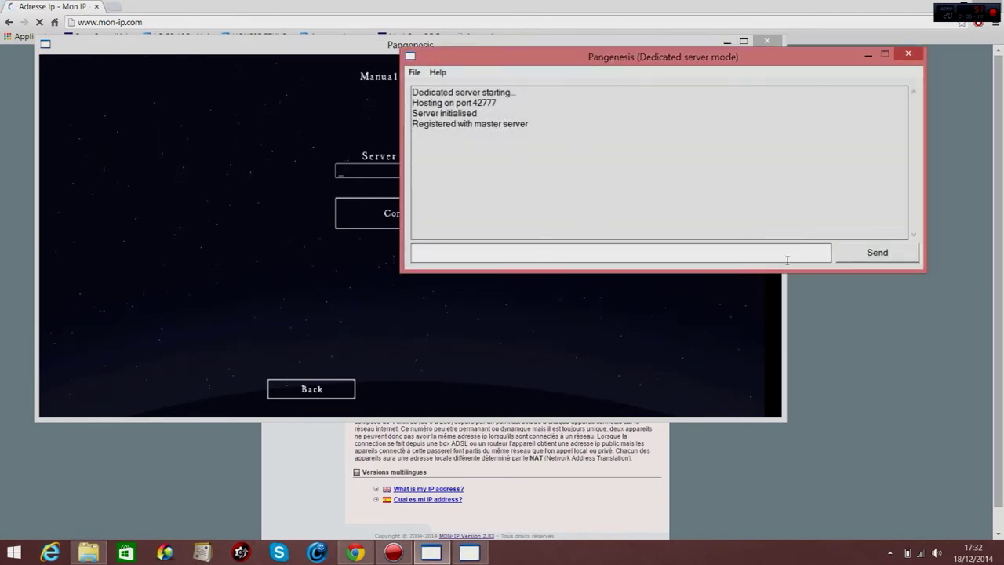
click(272, 518)
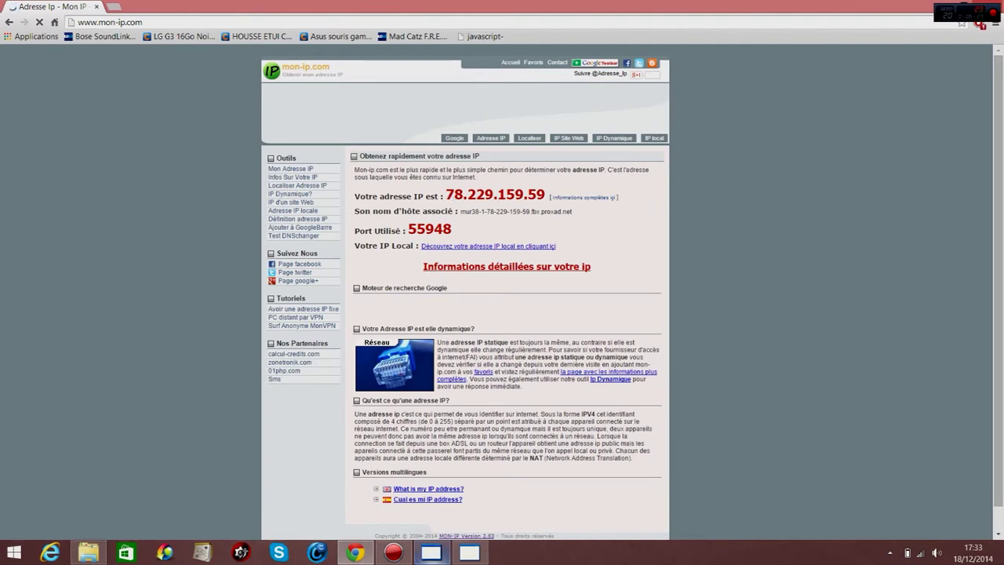
scroll(531, 220, down, 1)
Return to the game's manual connect screen and connect to the server address 192.168.0.10.
click(431, 552)
click(469, 552)
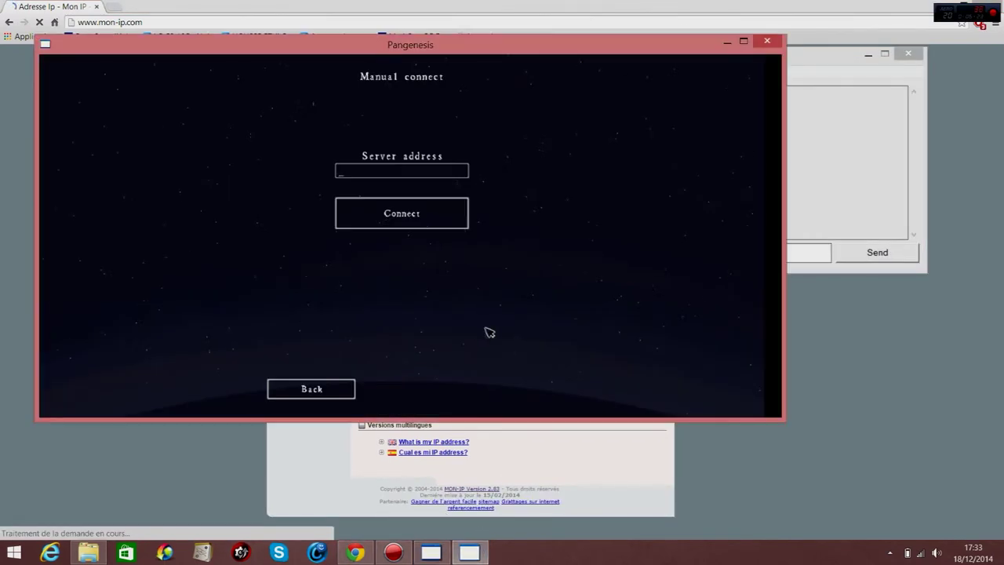
click(416, 179)
text(192.168.0.10)
click(419, 222)
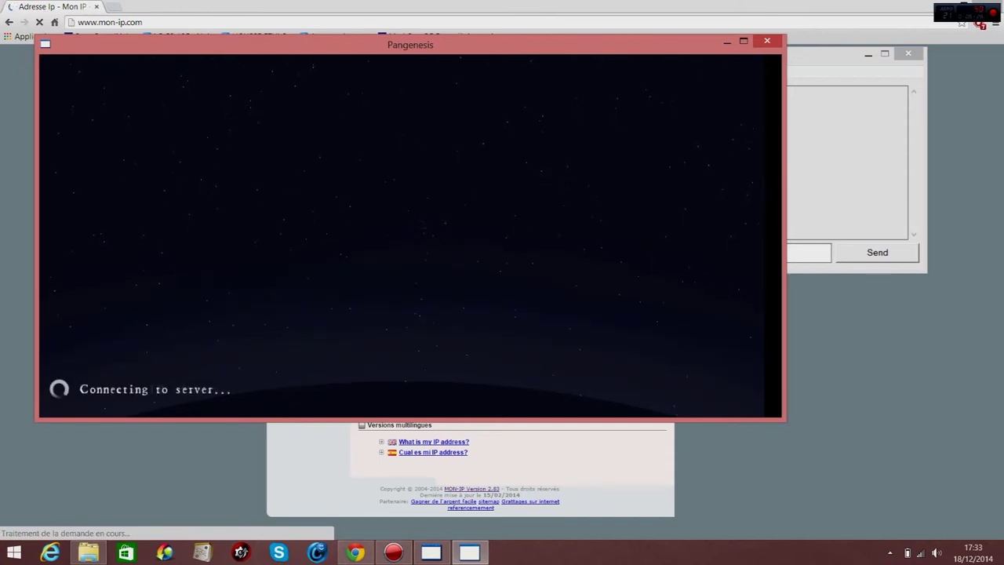
Bring up the dedicated server console and check its log for the incoming player connection.
key(alt+shift+Tab)
key(alt+shift+Tab)
key(alt+shift+Tab)
key(alt+shift+Tab)
key(alt+shift+Tab)
key(alt+shift+Tab)
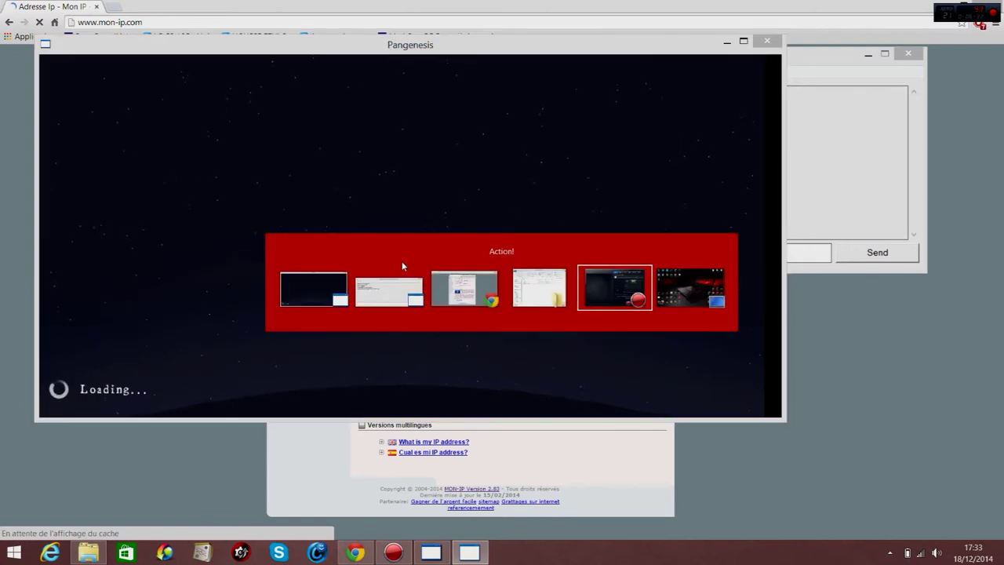
click(401, 296)
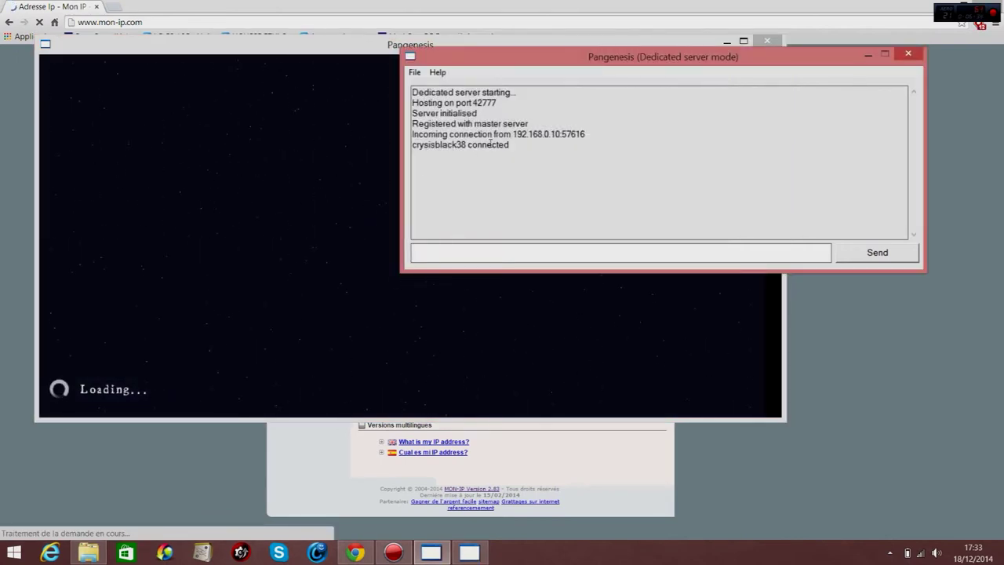
click(487, 247)
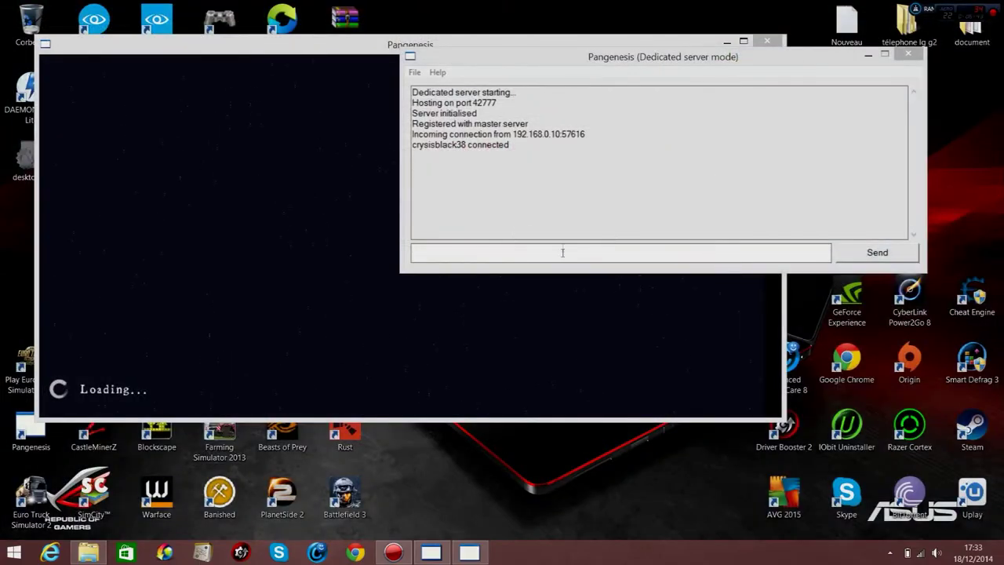
click(562, 251)
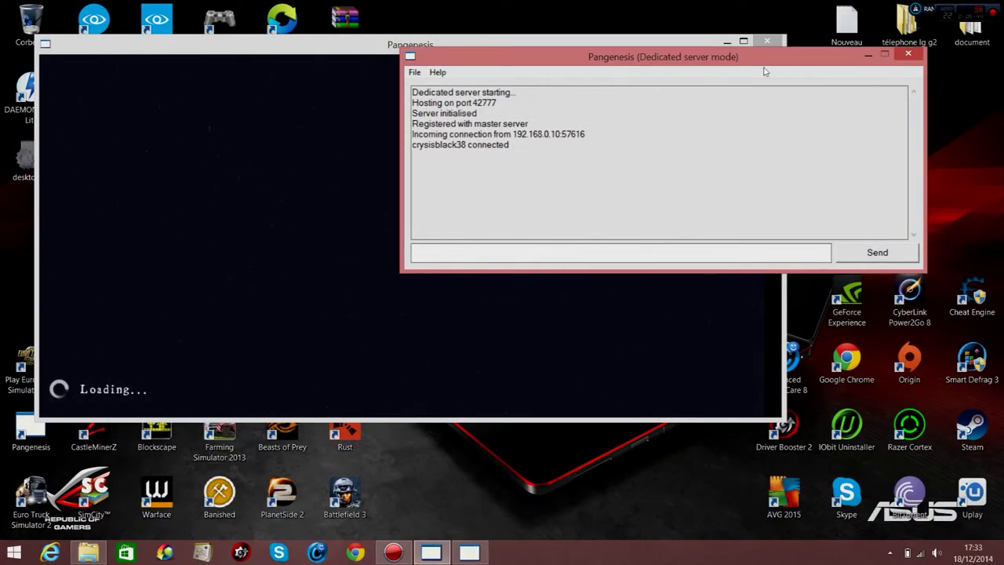
Move the dedicated server window aside, switch back to the game and resume play on the server.
drag(777, 58, 887, 61)
key(alt+Tab)
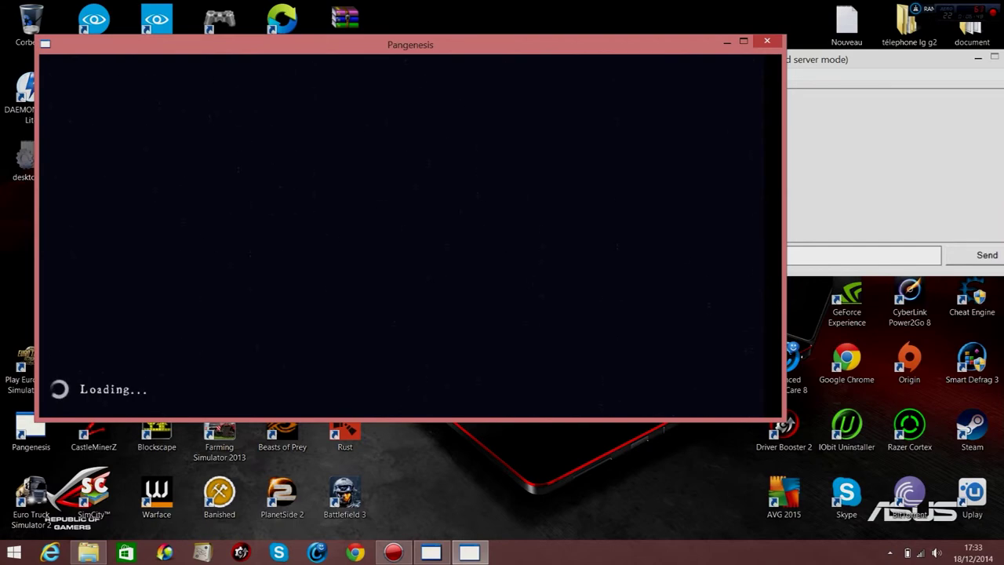
key(alt+Tab)
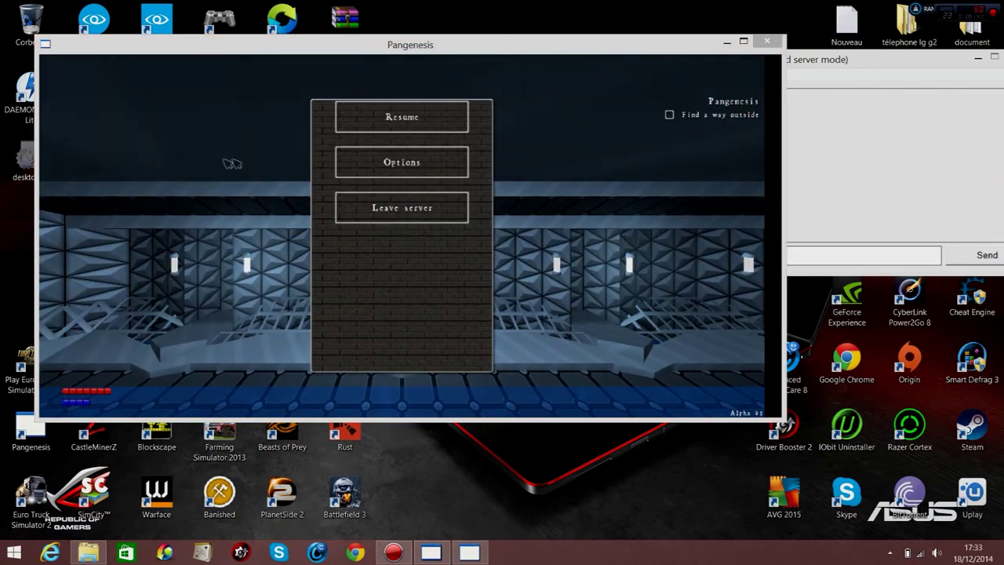
click(390, 118)
click(392, 117)
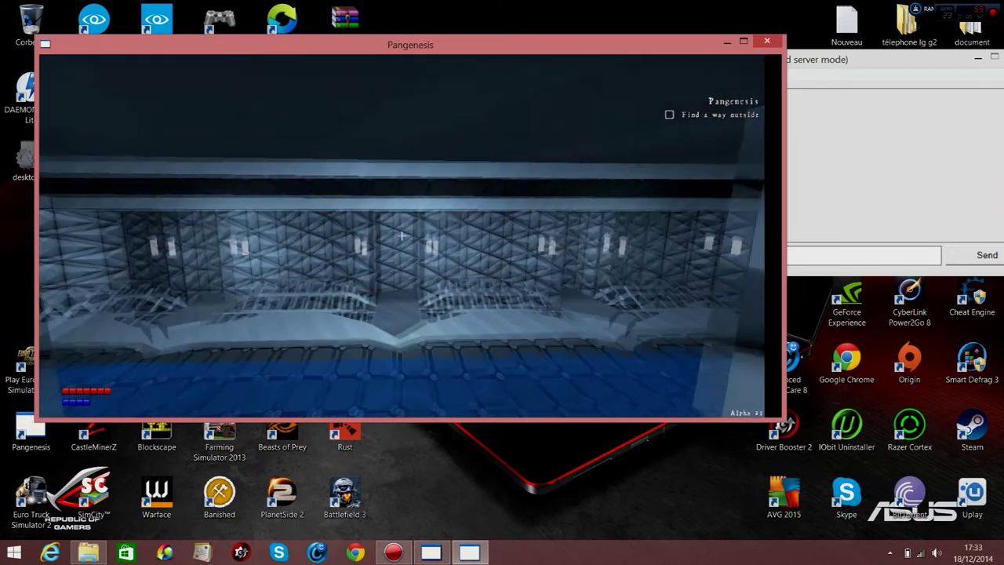
Walk the character through the corridor to the outdoors and explore the grassy valley around the HELP marking.
key(w)
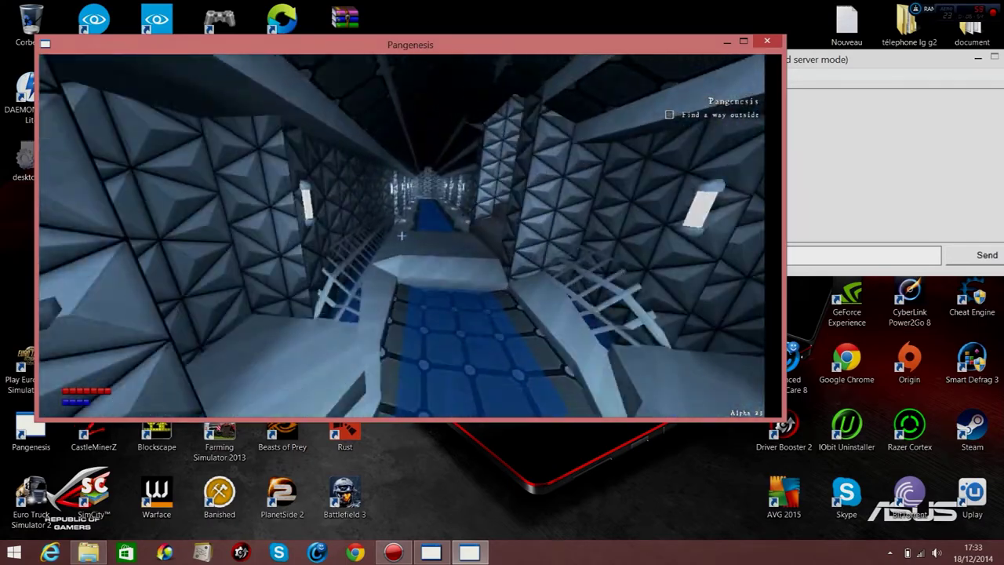
key(w)
key(w)
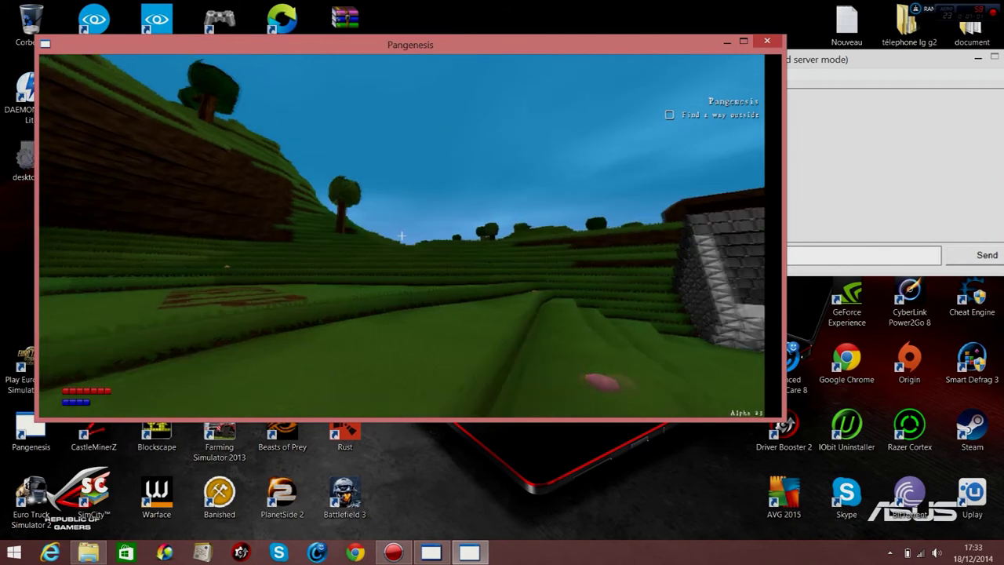
key(w)
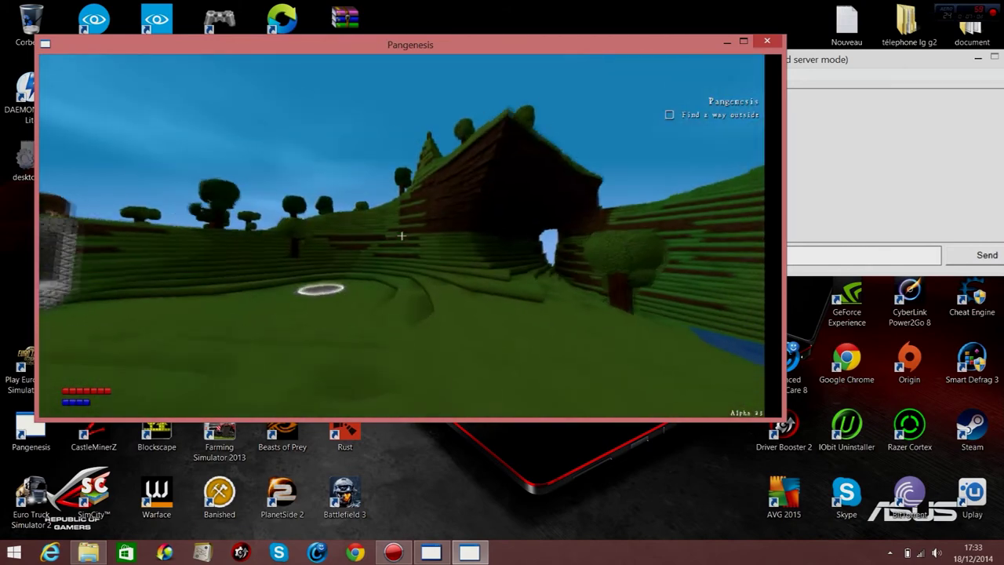
key(w)
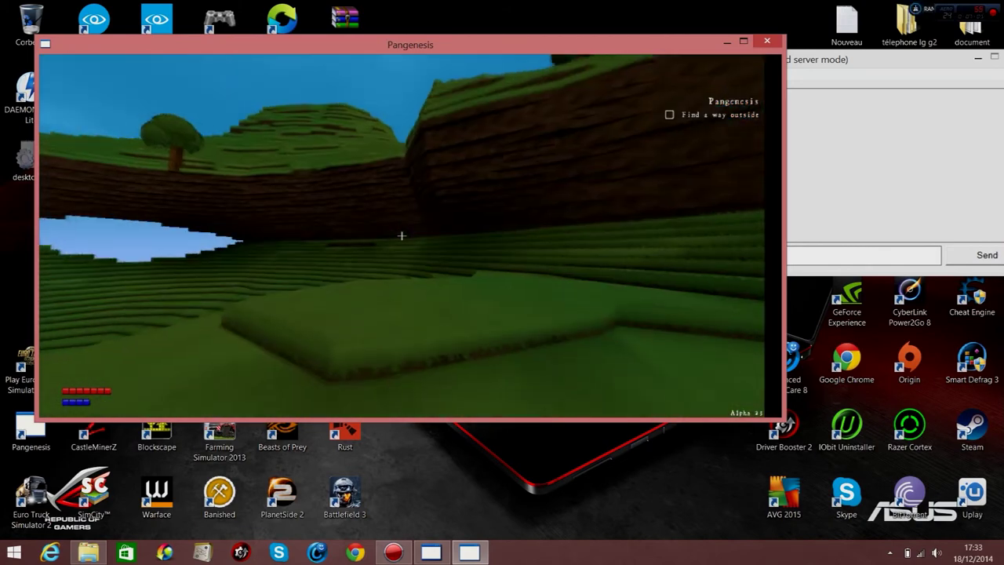
key(w)
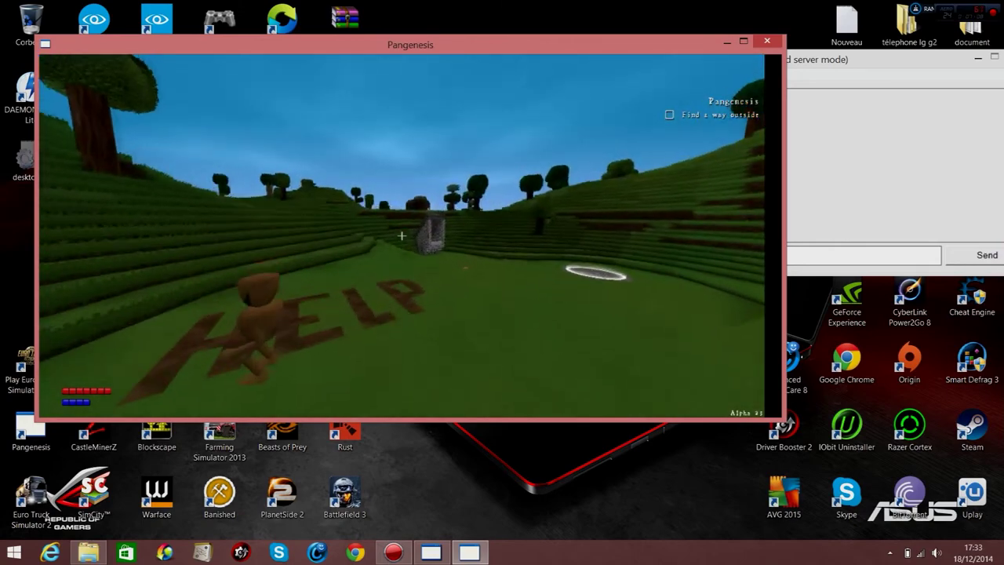
key(w)
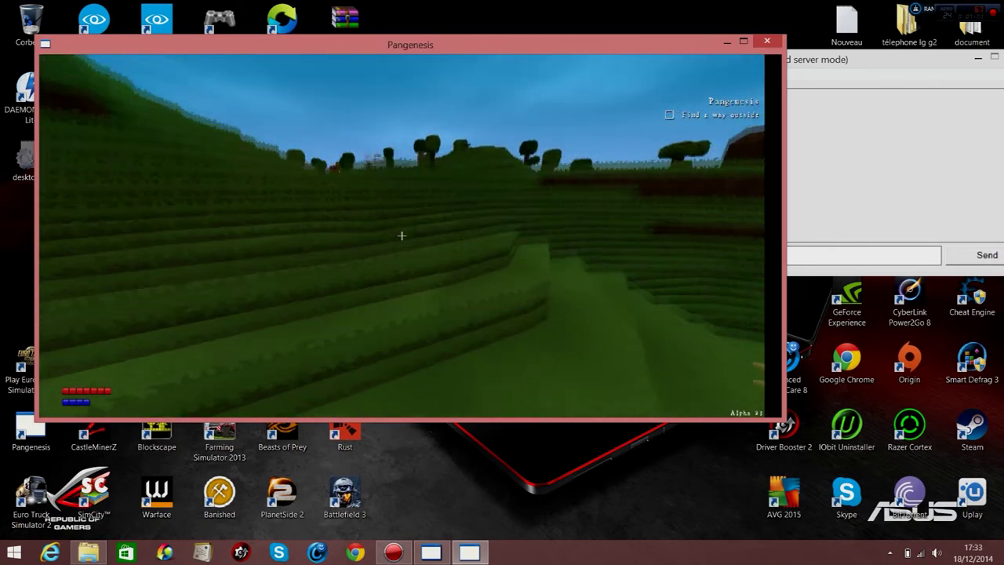
key(w)
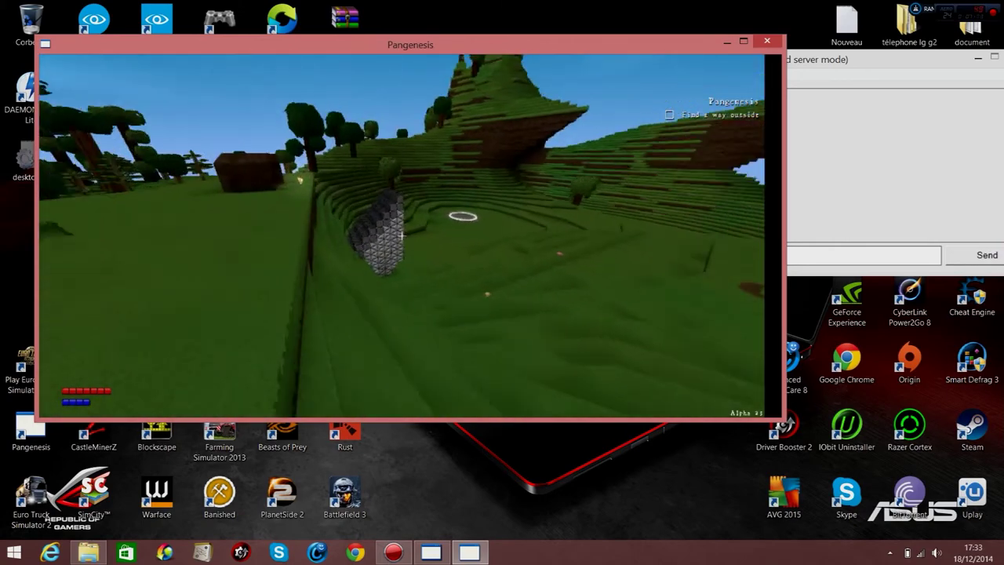
key(w)
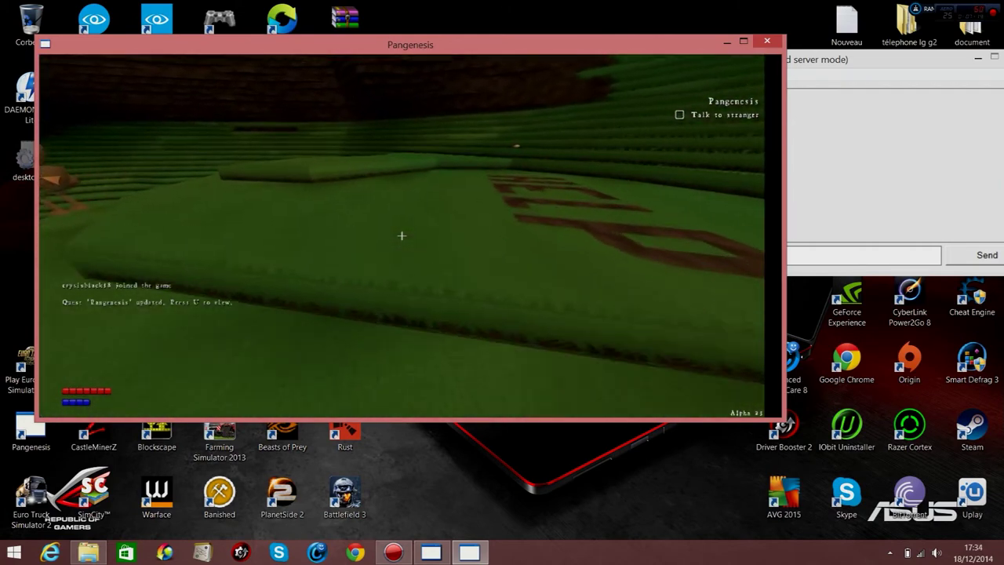
Toggle the view of the updated Pangenesis quest and walk past the stone structure onto the hilltop.
key(u)
key(u)
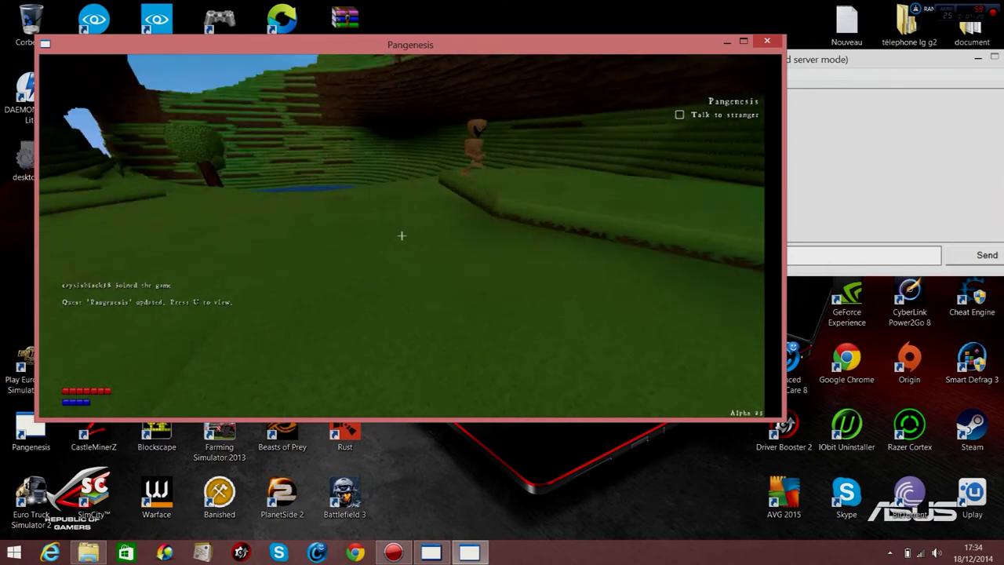
key(w)
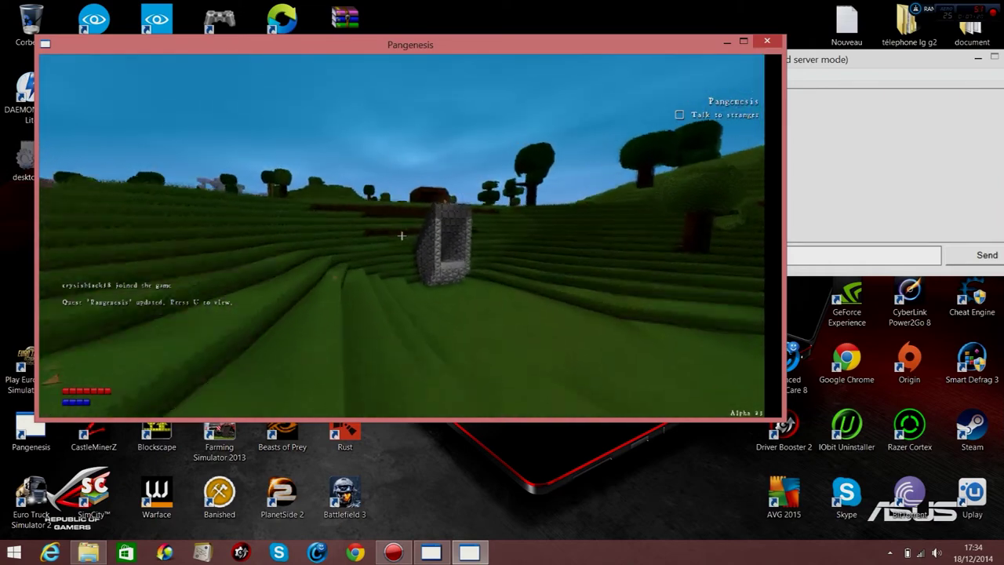
key(w)
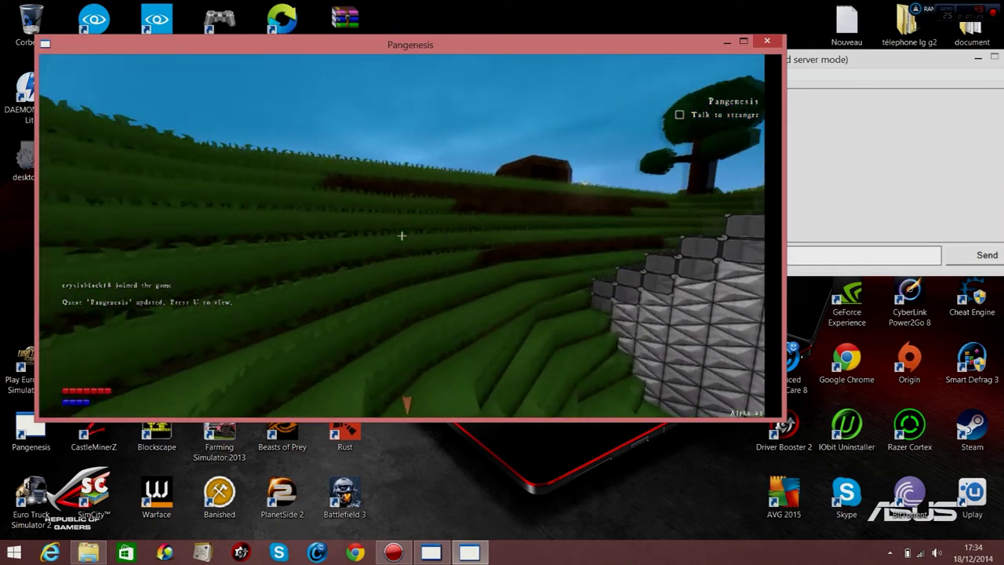
key(w)
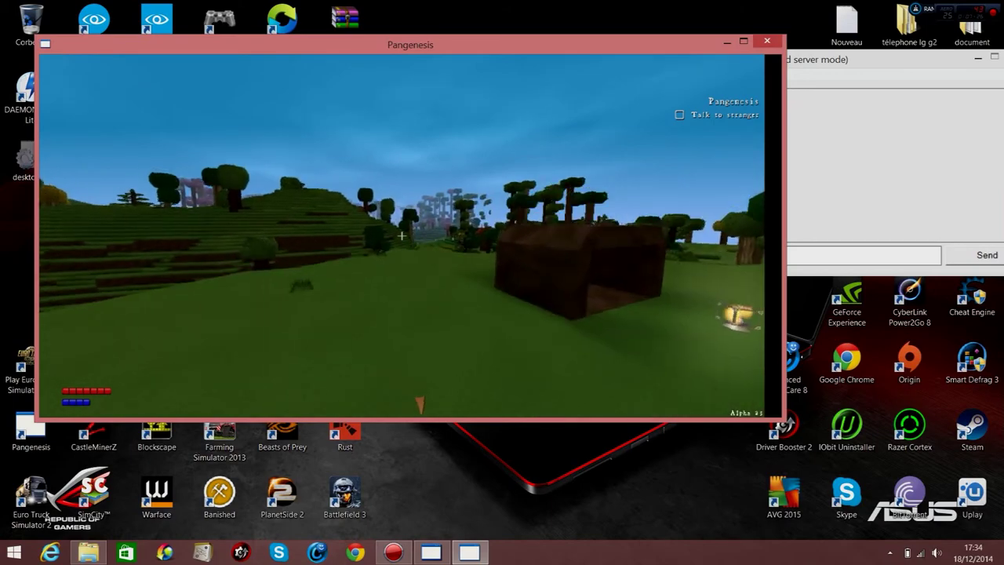
key(w)
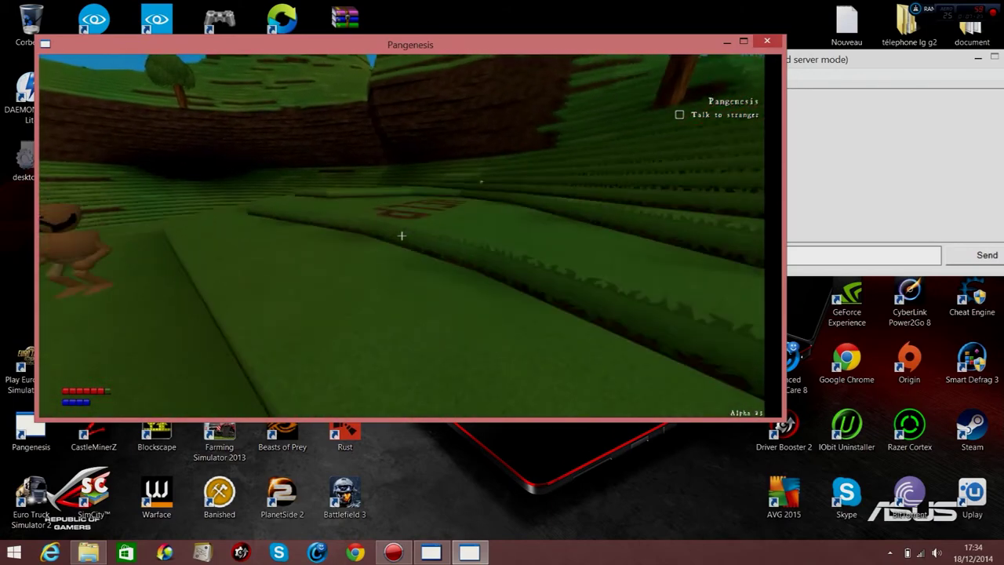
Leave the server, log out of the game account and exit the game.
key(Escape)
click(424, 207)
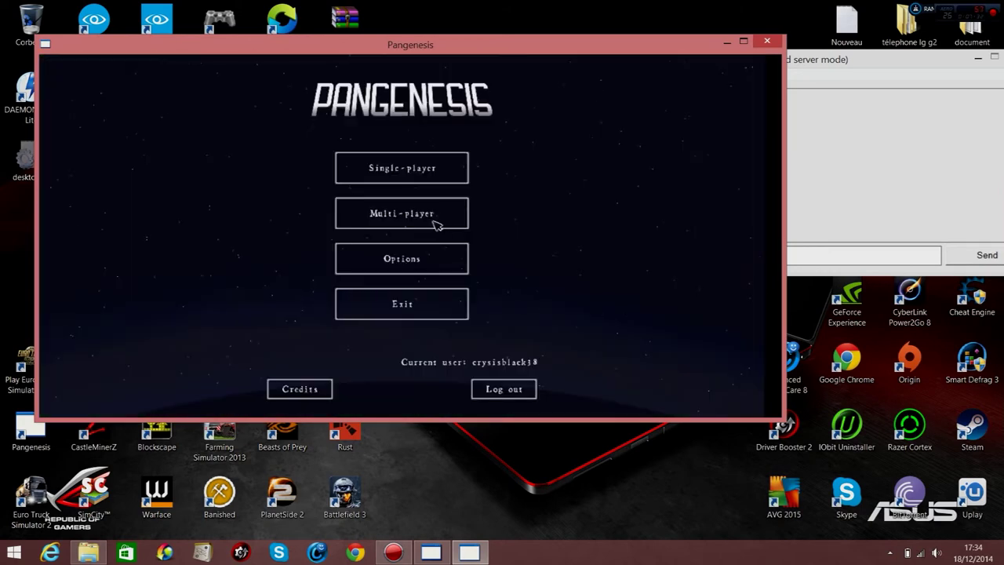
click(496, 390)
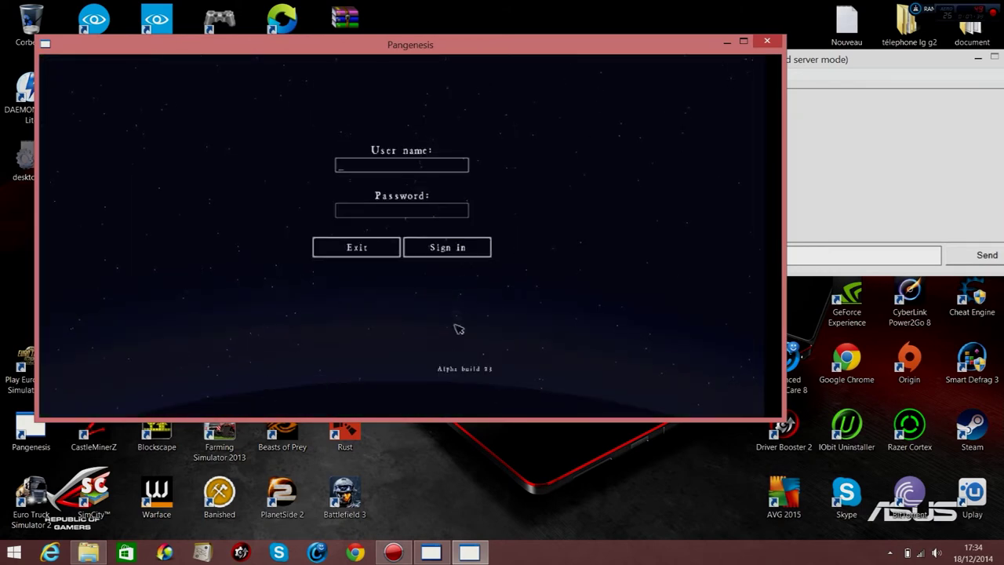
click(369, 257)
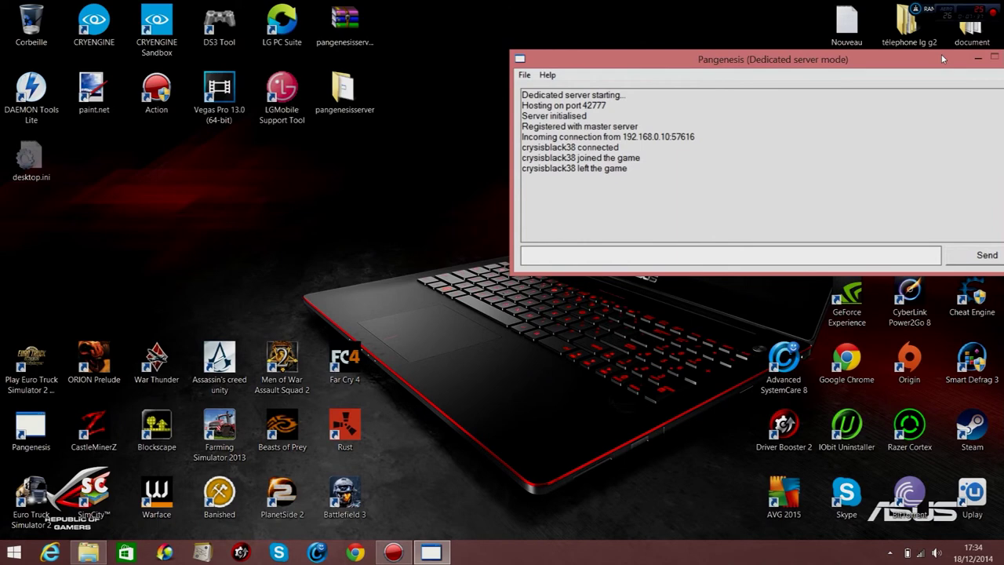
Shut down the dedicated server by sending the stop command in its console.
text(stop$)
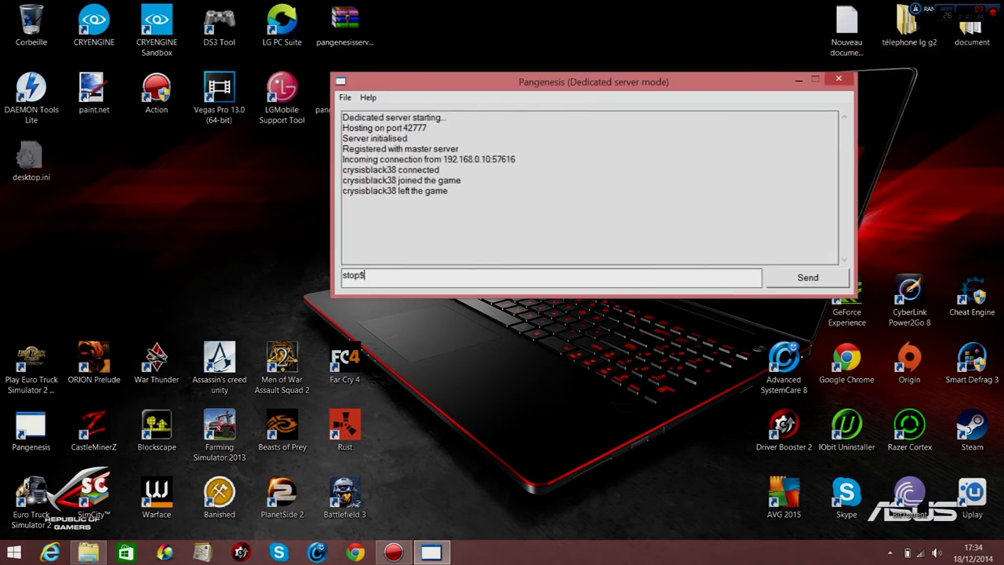
key(Return)
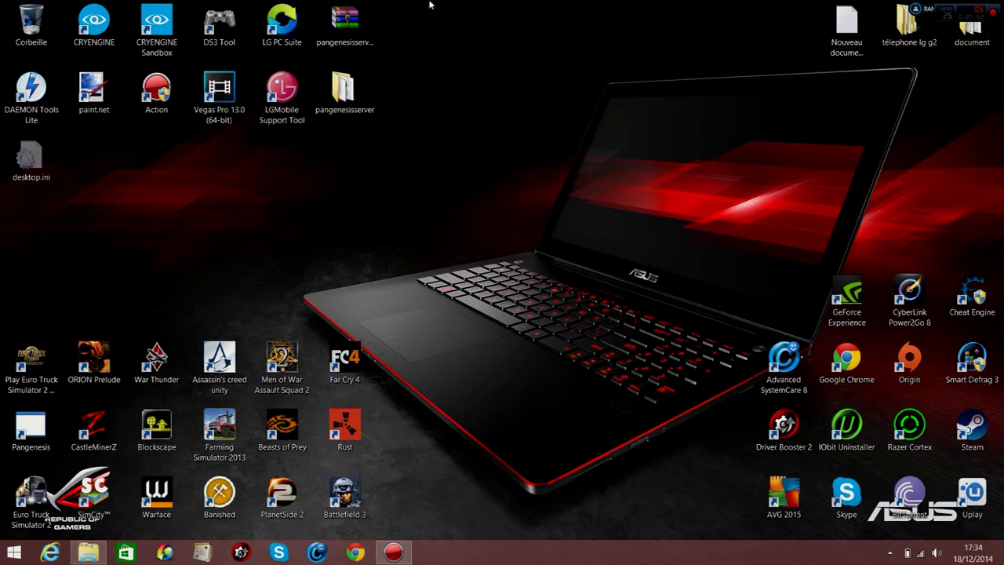
drag(443, 3, 298, 371)
drag(502, 284, 981, 288)
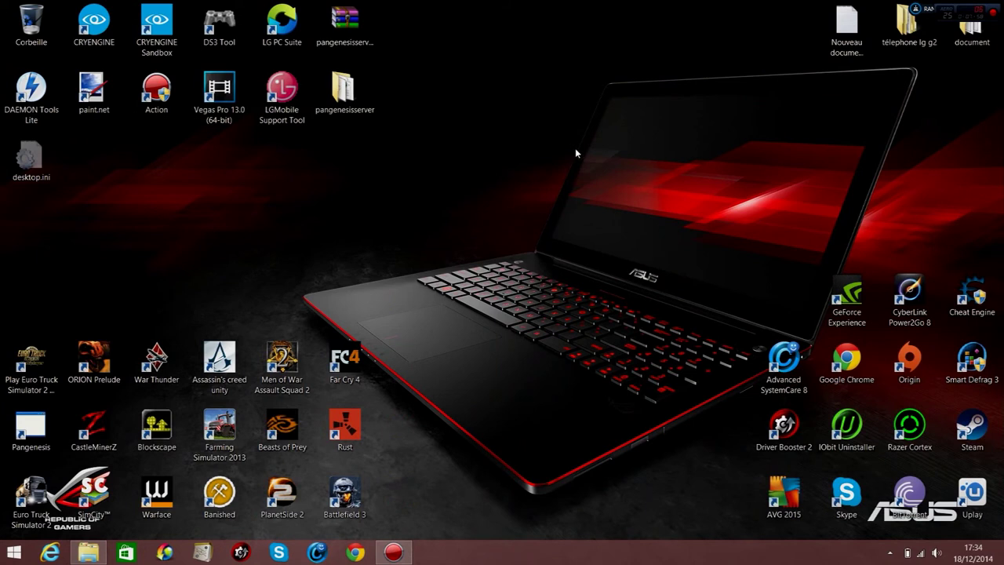